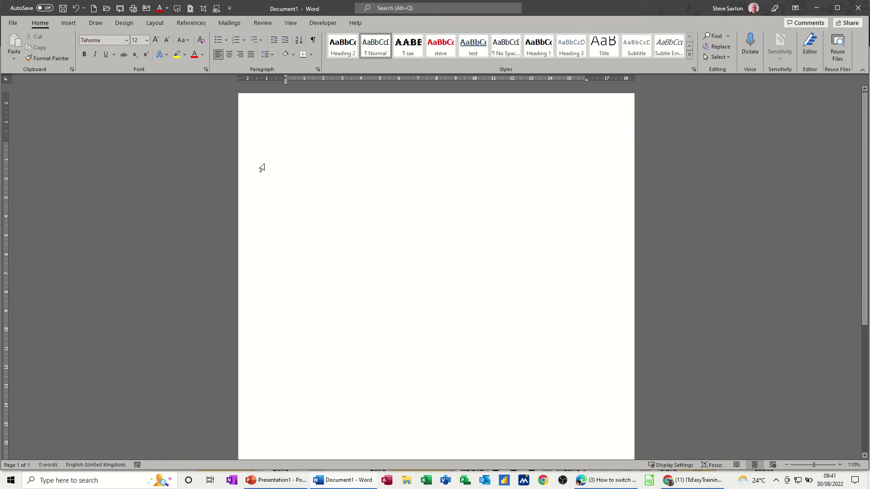
Switch Document1 to Outline view and show the master document tools
left_click(290, 22)
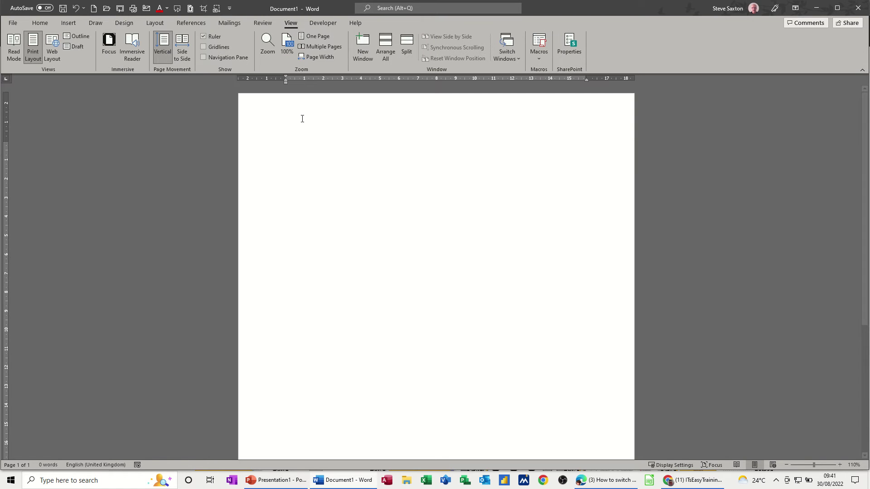
left_click(77, 36)
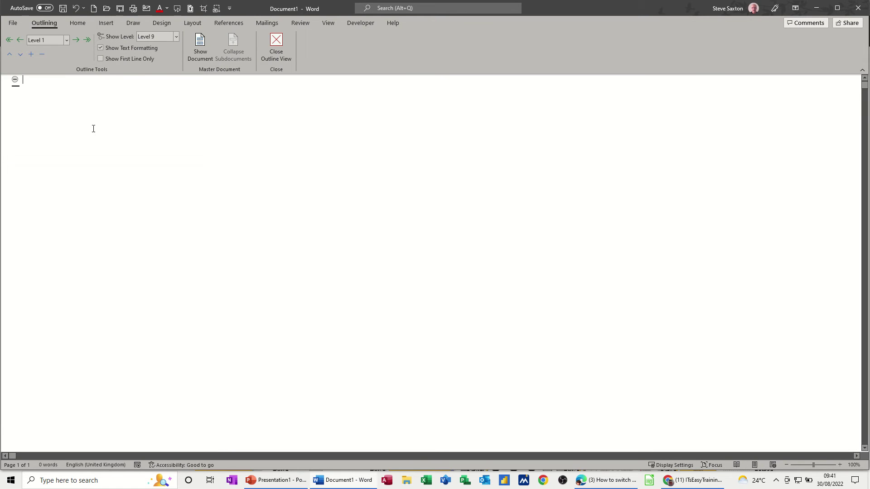
left_click(201, 50)
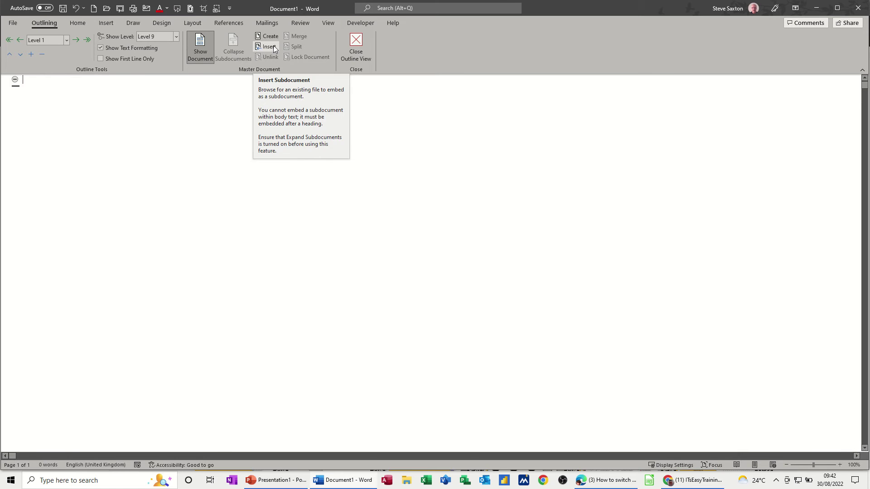
Insert Chapter 1.docx as a subdocument, accepting renaming of all clashing styles
left_click(273, 47)
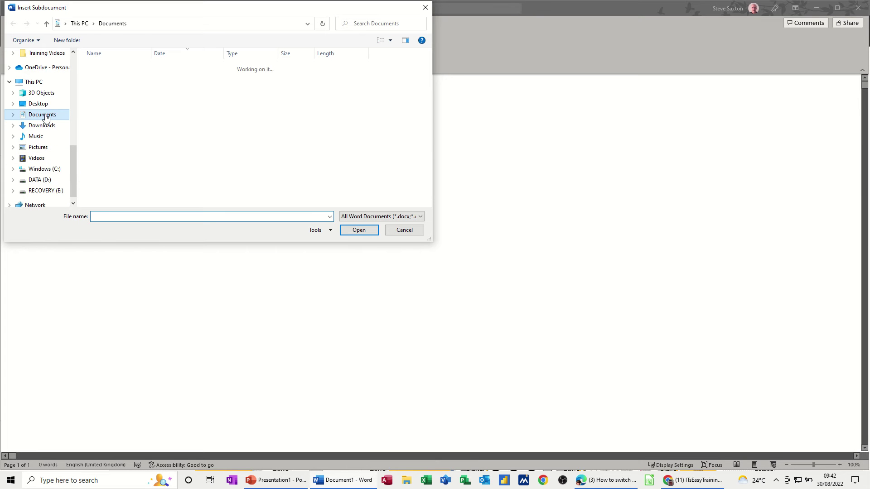
scroll(136, 170, "down", 2)
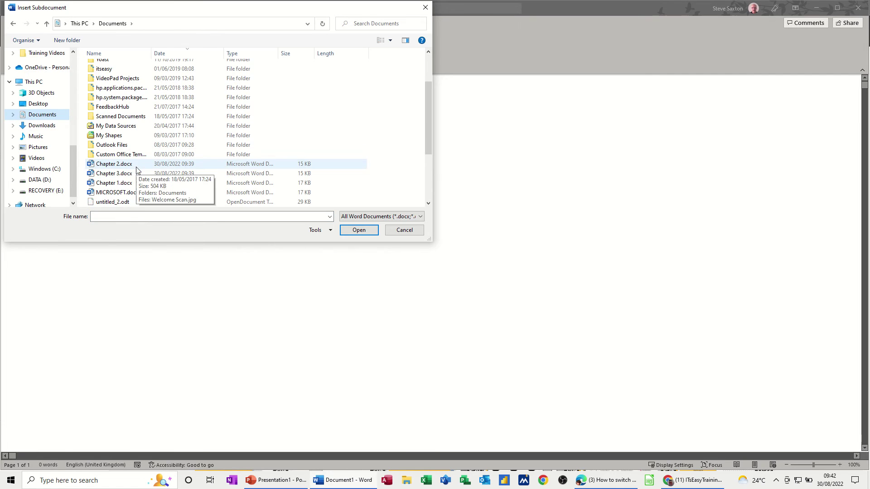
double_click(101, 183)
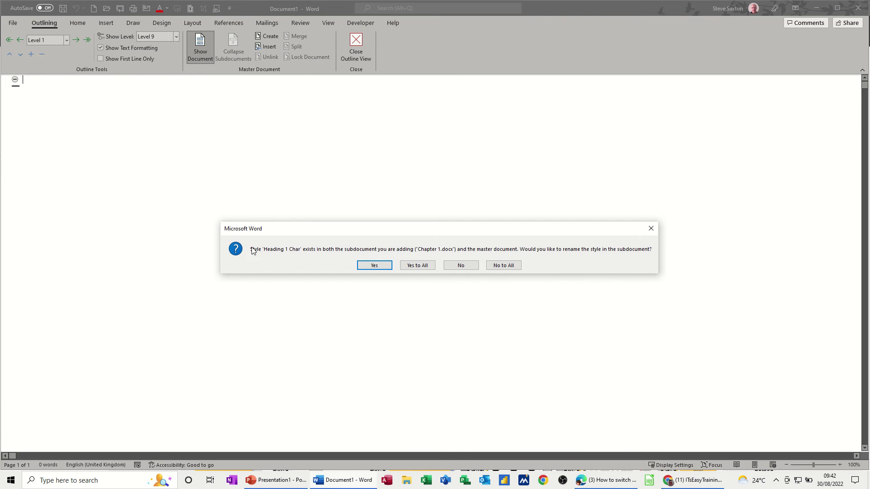
left_click(417, 266)
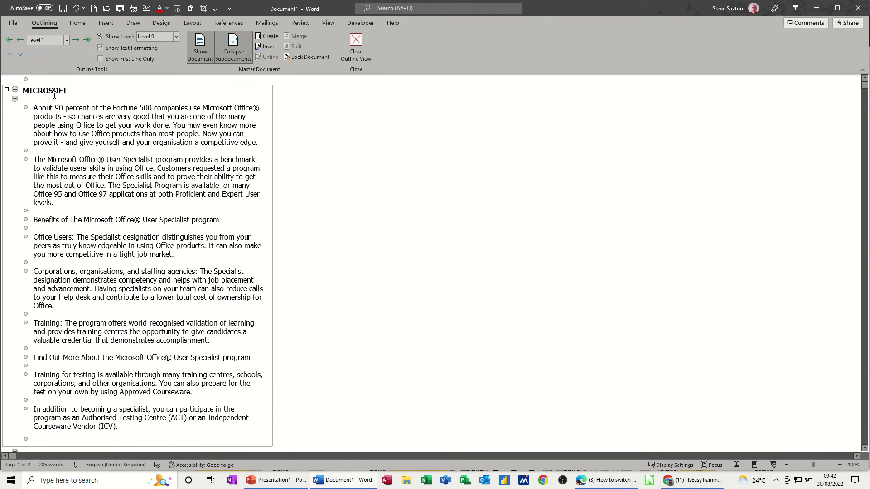
scroll(272, 200, "down", 3)
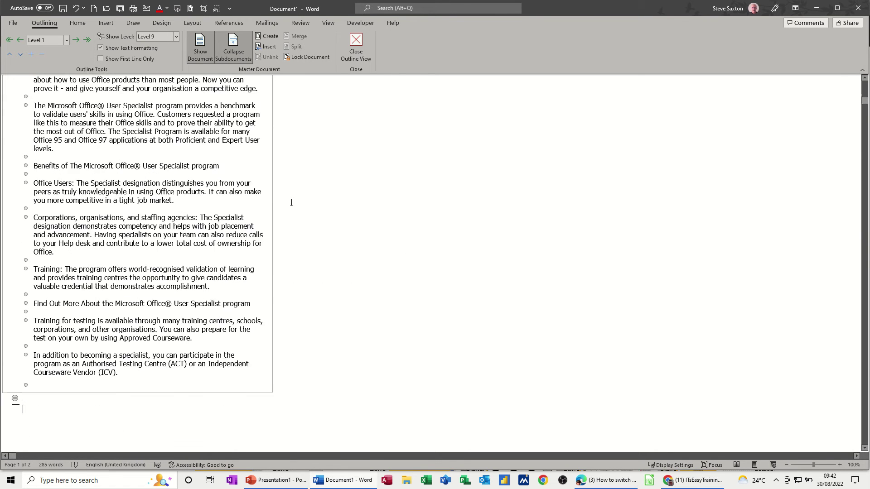
Insert Chapter 2.docx as a subdocument and delete the stray empty subdocument box
left_click(270, 48)
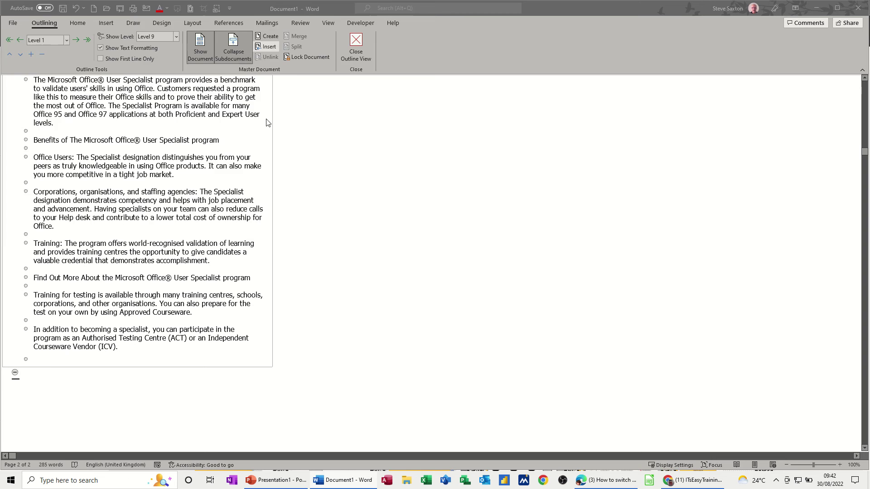
scroll(124, 189, "down", 3)
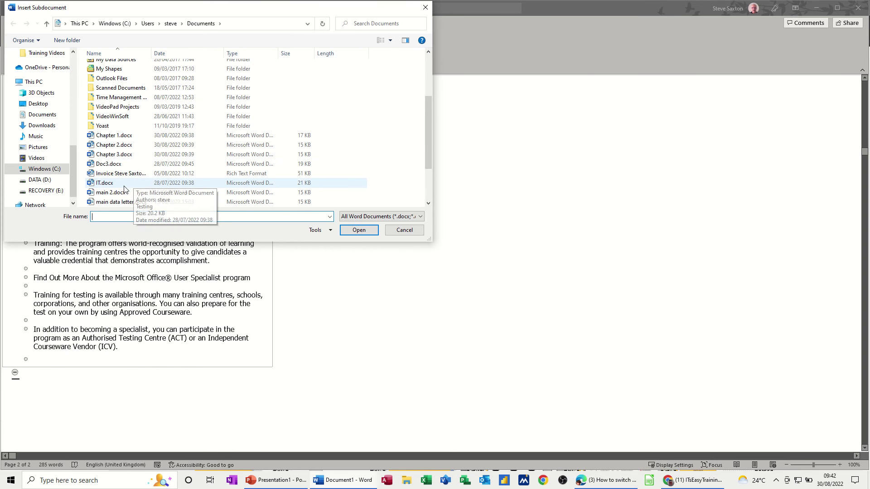
double_click(110, 148)
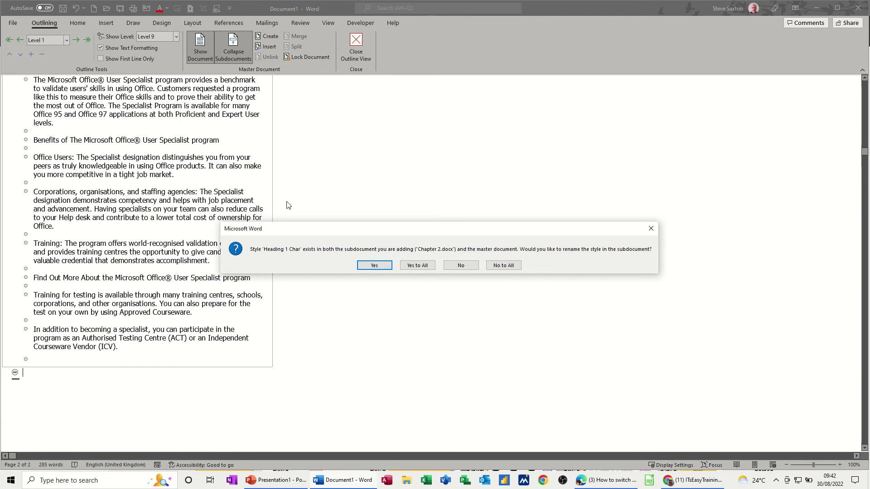
left_click(408, 266)
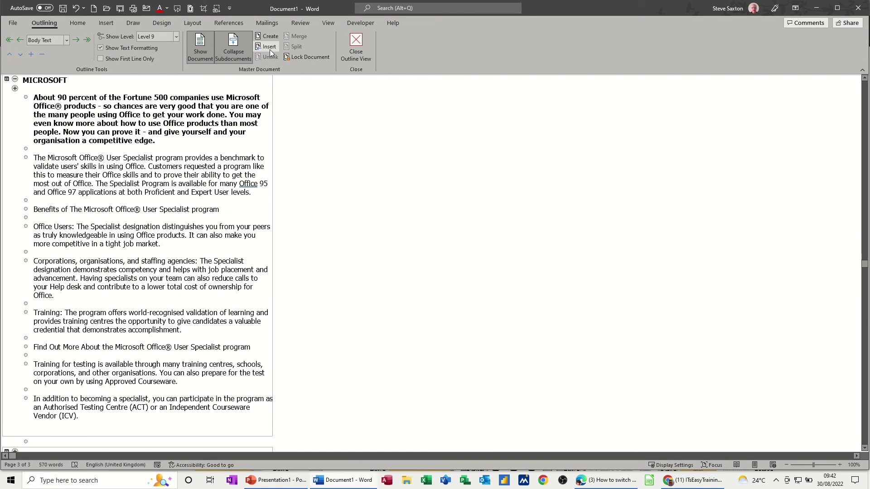
scroll(319, 188, "down", 4)
key("Up")
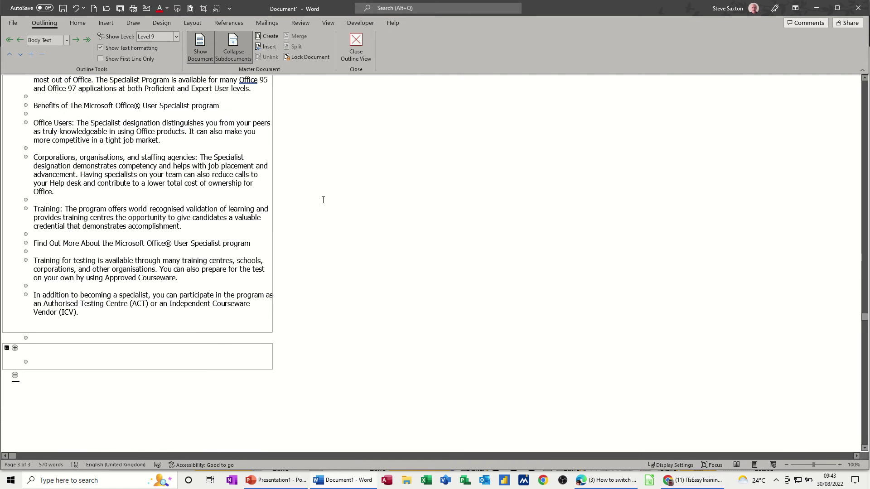
key("Delete")
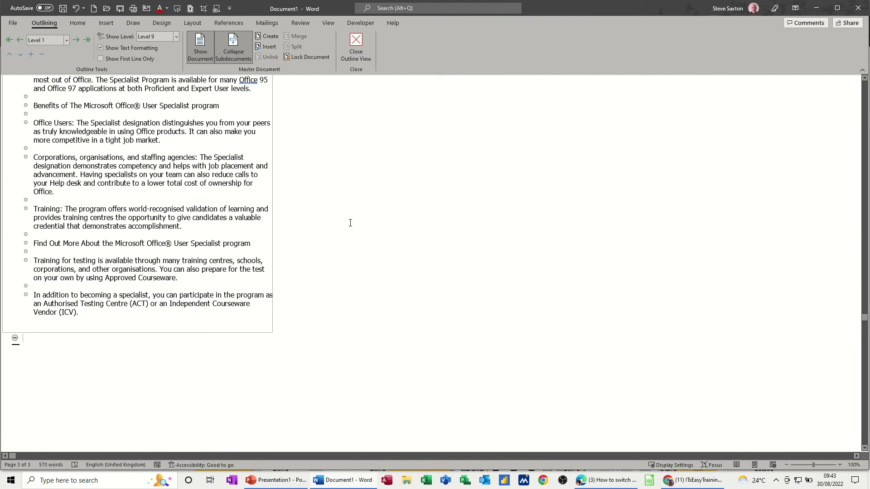
Insert Chapter 3.docx as a subdocument, accepting the renamed clashing styles
left_click(270, 47)
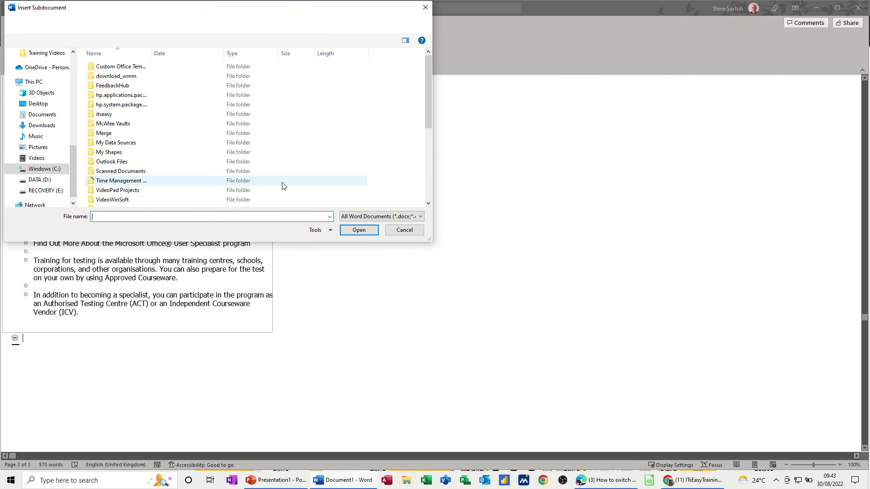
scroll(284, 186, "down", 2)
double_click(114, 186)
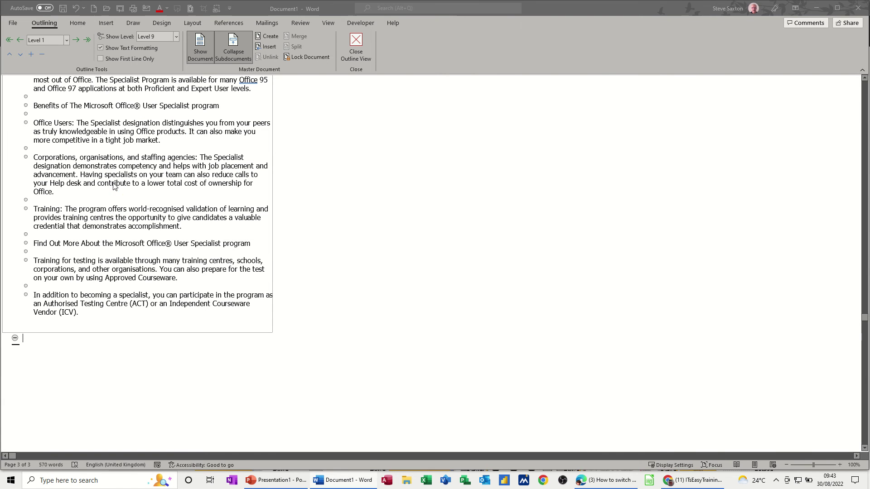
left_click(374, 265)
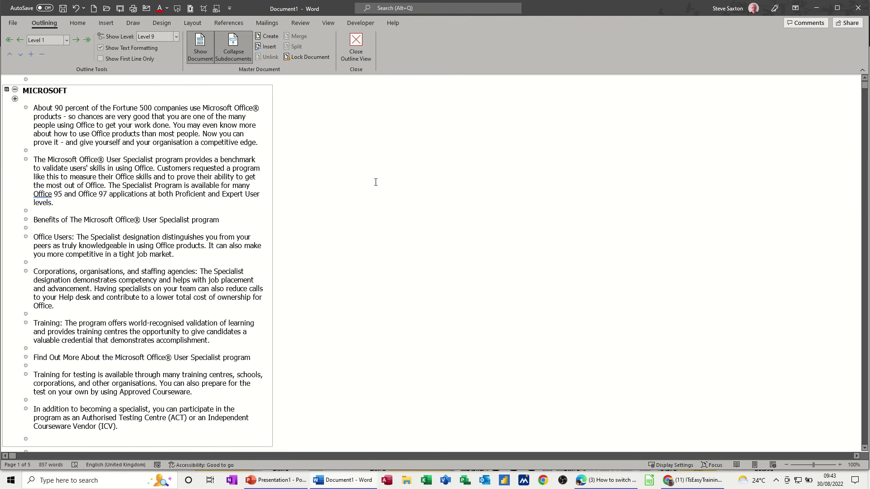
Save the master document as 'Master 2022.docx' in Documents
key("F12")
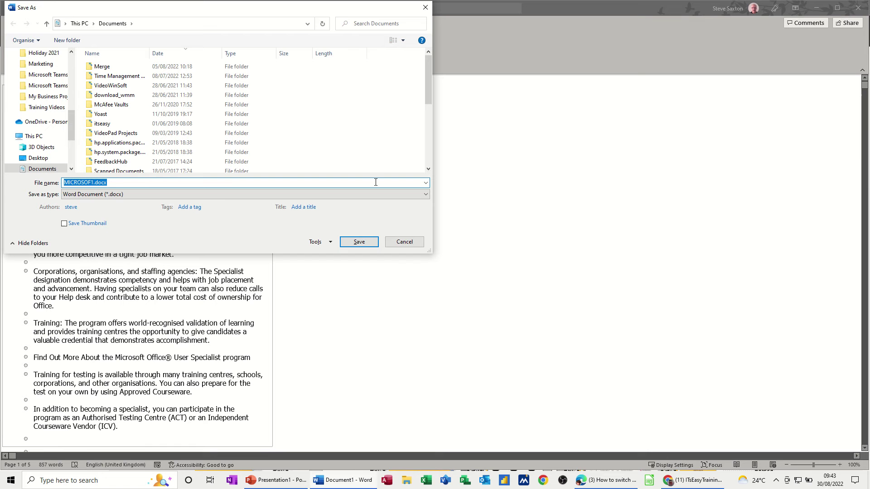
type("Ma")
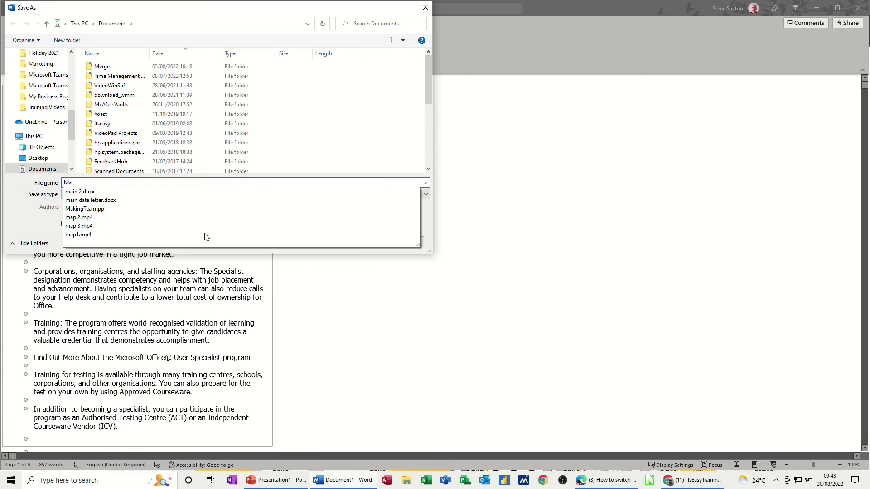
type("ster 2022")
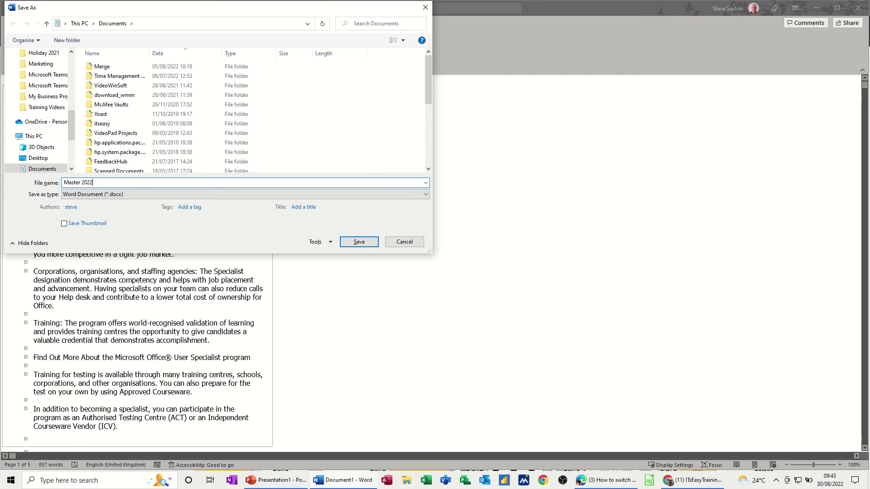
left_click(358, 242)
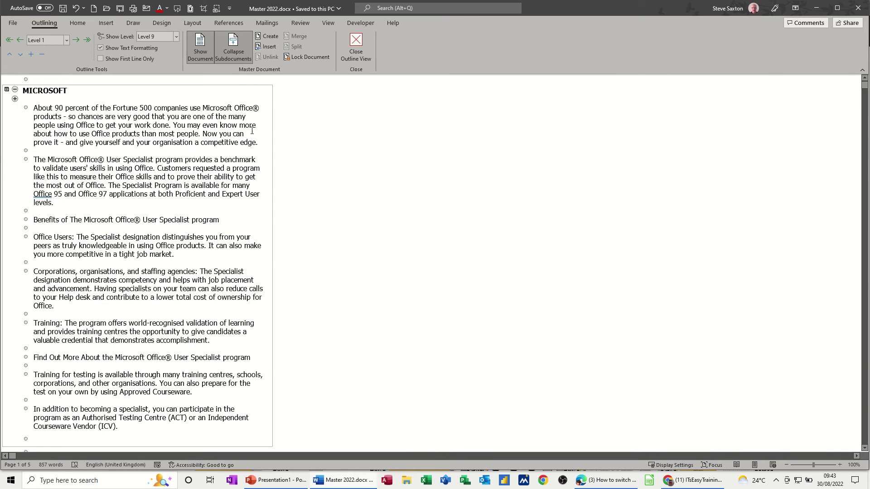
Collapse the subdocuments into links to the three Chapter files and select the Chapter 1 link
left_click(235, 54)
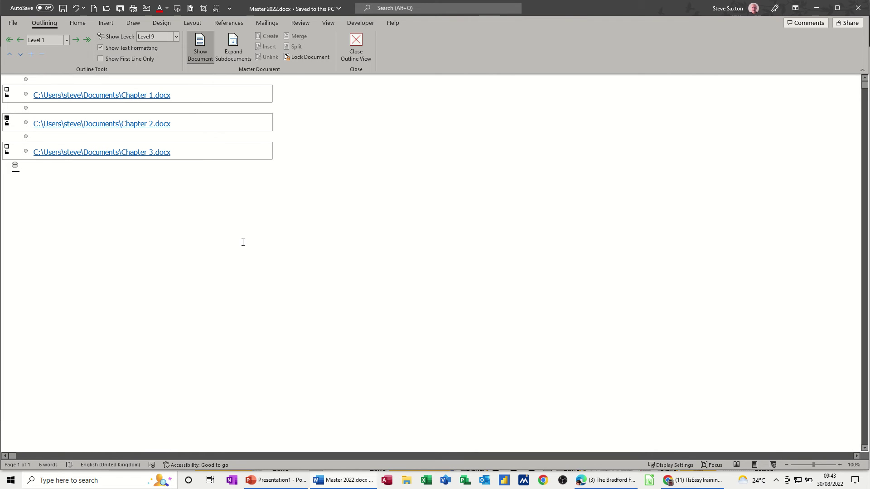
left_click(138, 96)
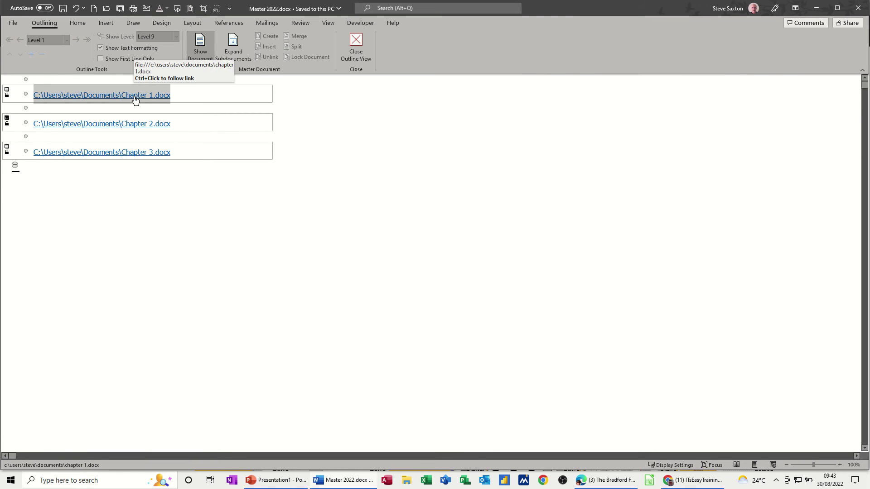
Open Chapter 1.docx in its own window and bold its first body paragraph
left_click(135, 99, "ctrl")
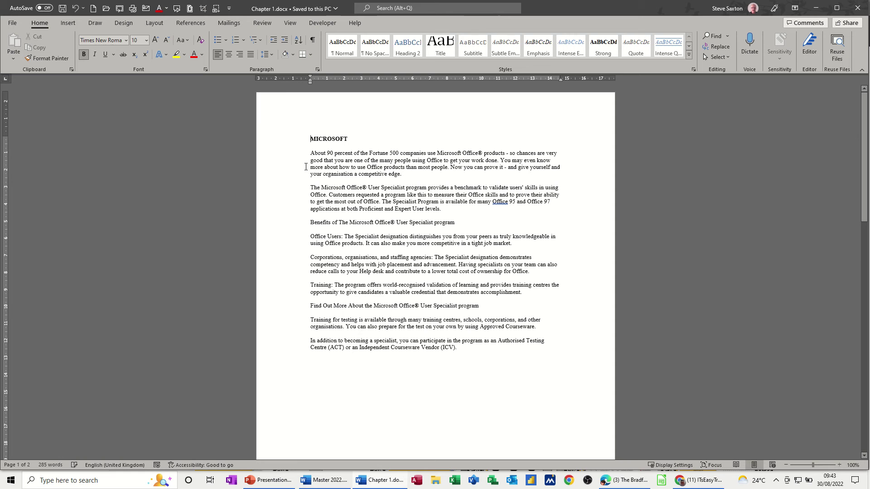
left_click_drag(293, 154, 294, 178)
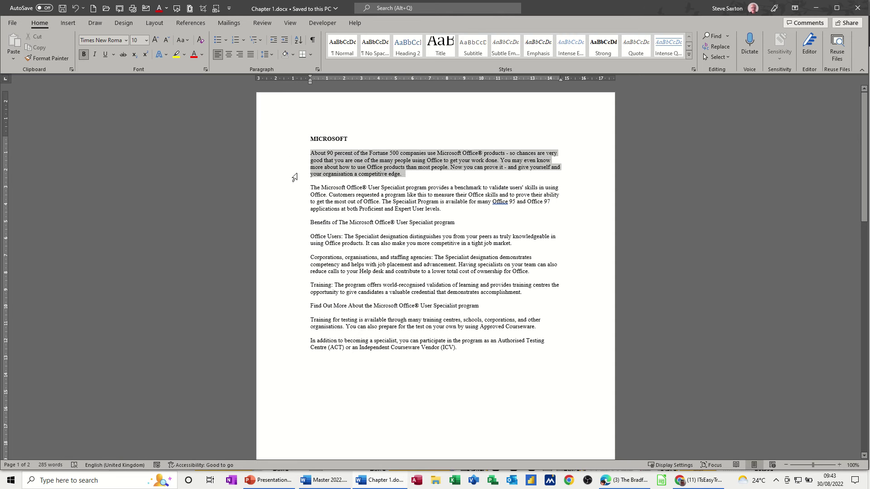
key("ctrl+b")
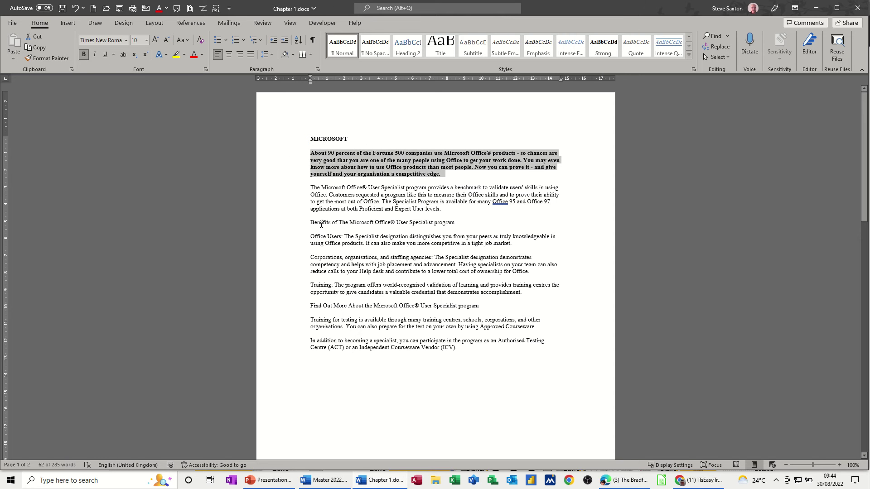
Make 'Benefits' Heading 2 and 'Find Out More' Heading 1, then save and close Chapter 1
left_click(290, 226)
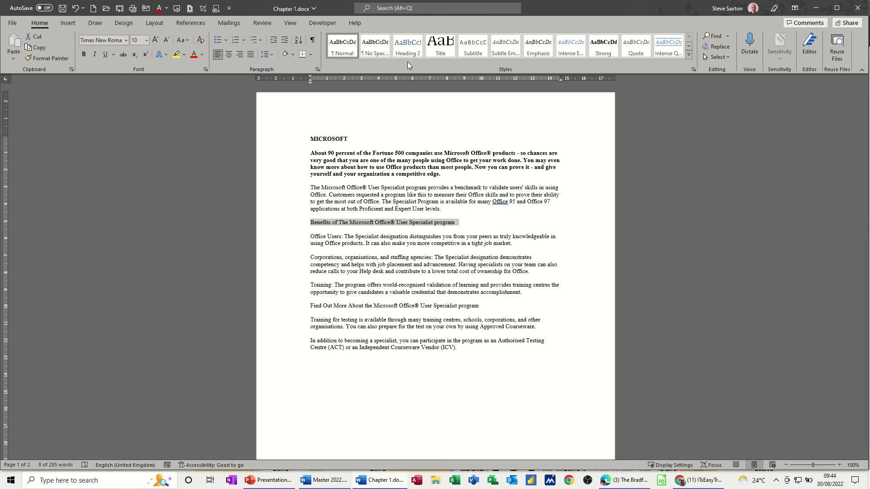
left_click(407, 45)
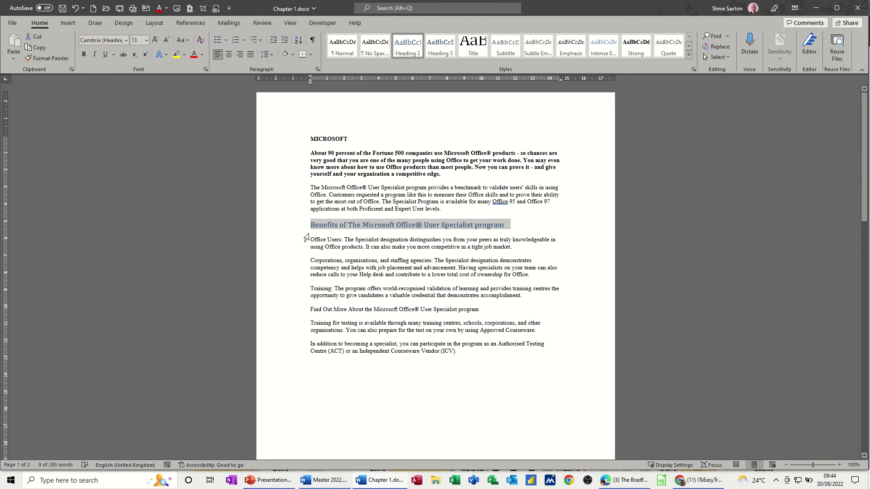
left_click(301, 310)
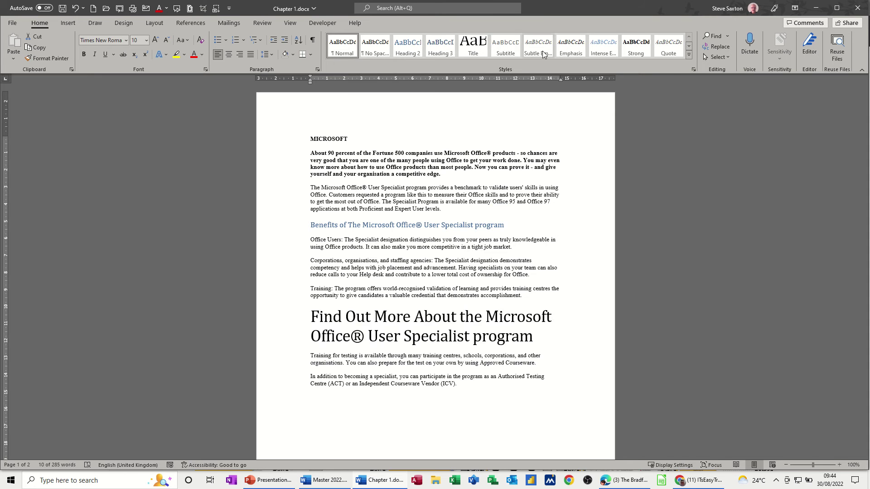
left_click(689, 57)
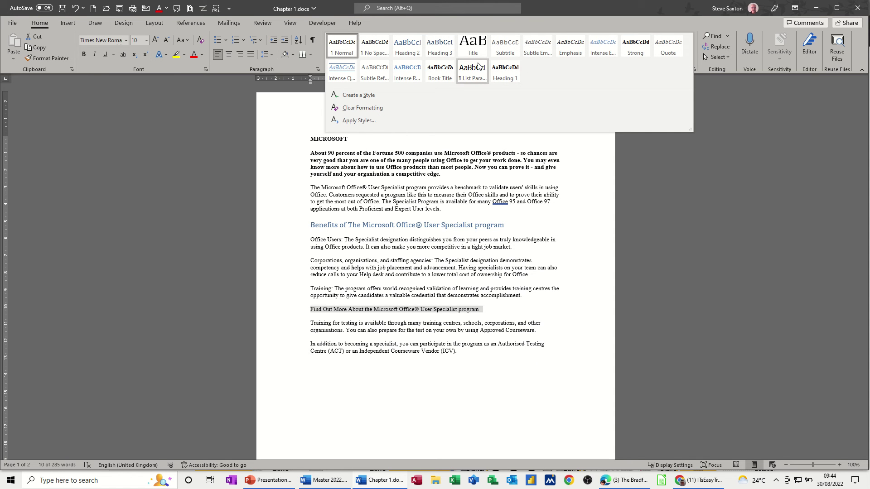
left_click(509, 74)
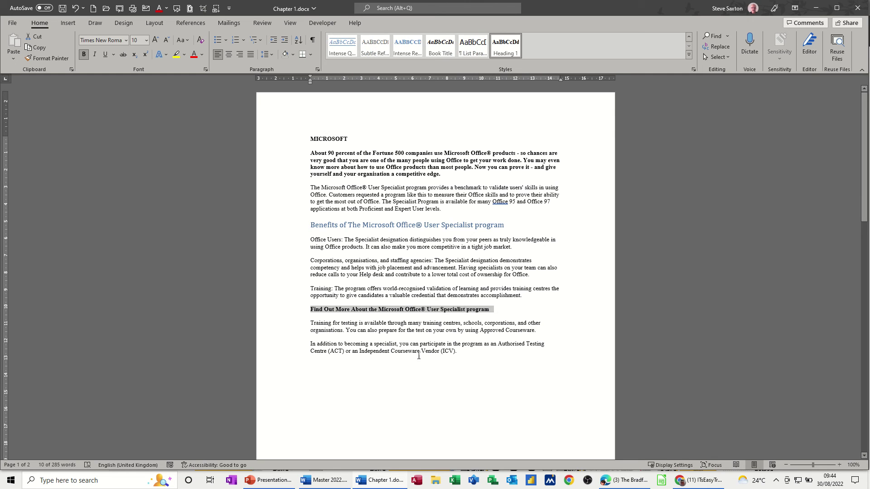
key("ctrl+s")
key("ctrl+w")
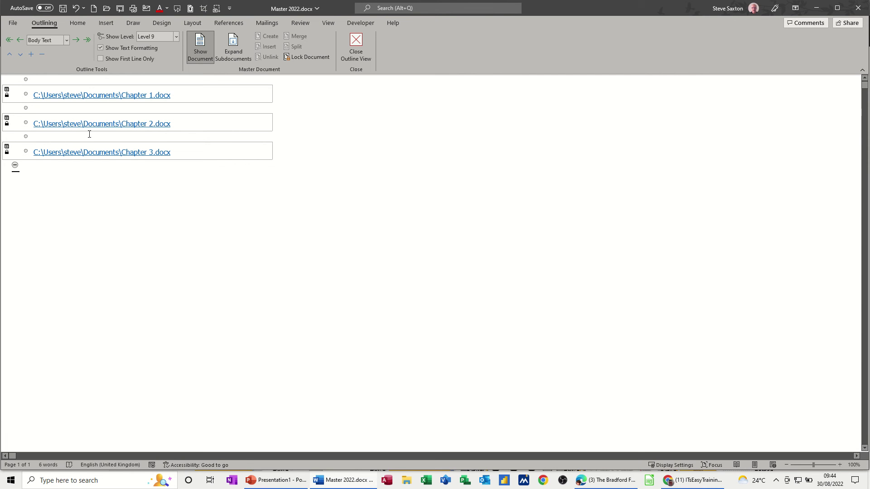
Expand, collapse, then re-expand the subdocuments so the updated chapter text shows in full
left_click(235, 46)
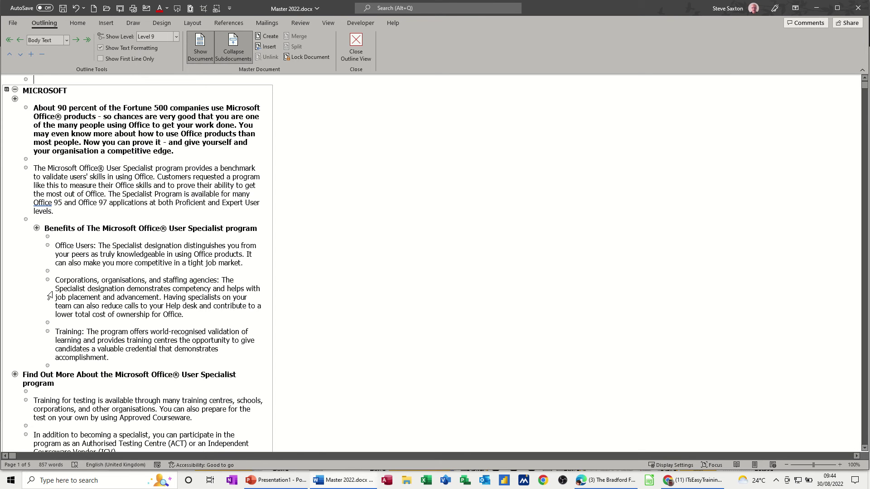
left_click(233, 47)
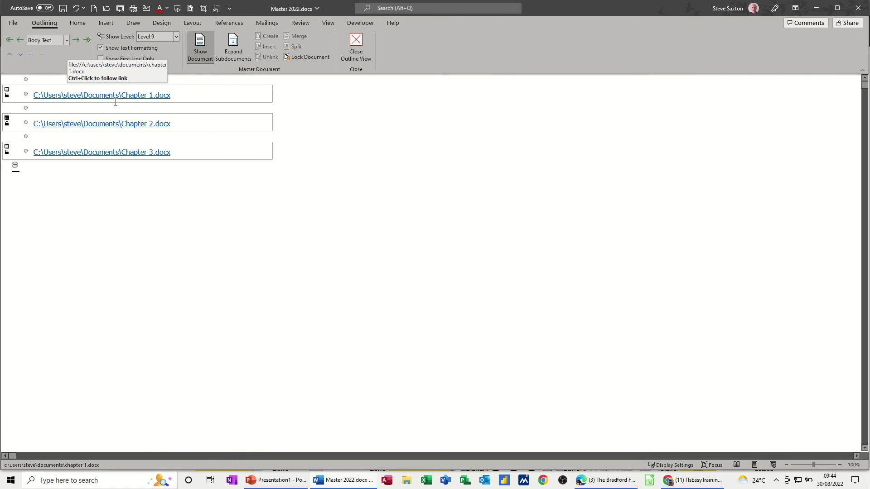
left_click(233, 48)
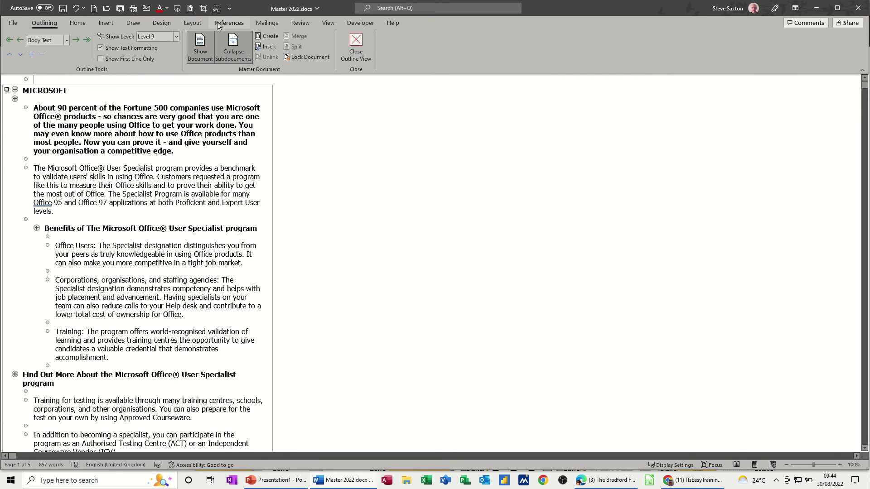
Insert an Automatic Table 1 contents table at the top of Master 2022
left_click(228, 23)
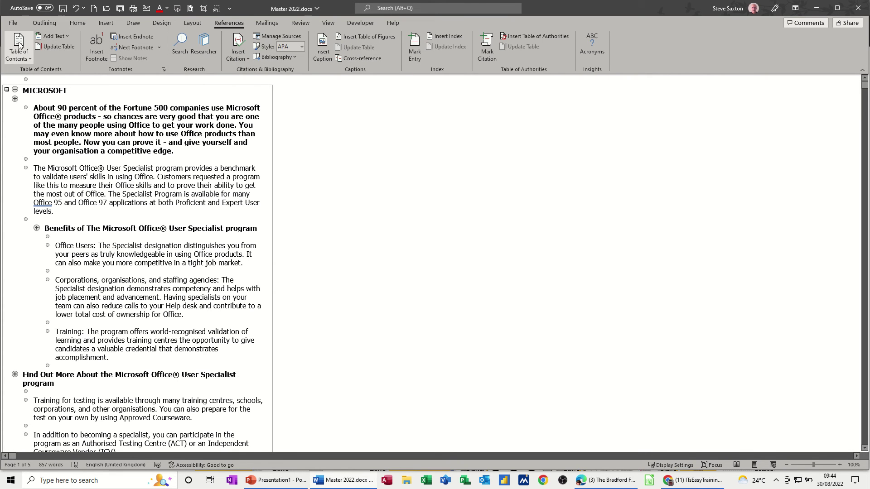
left_click(19, 45)
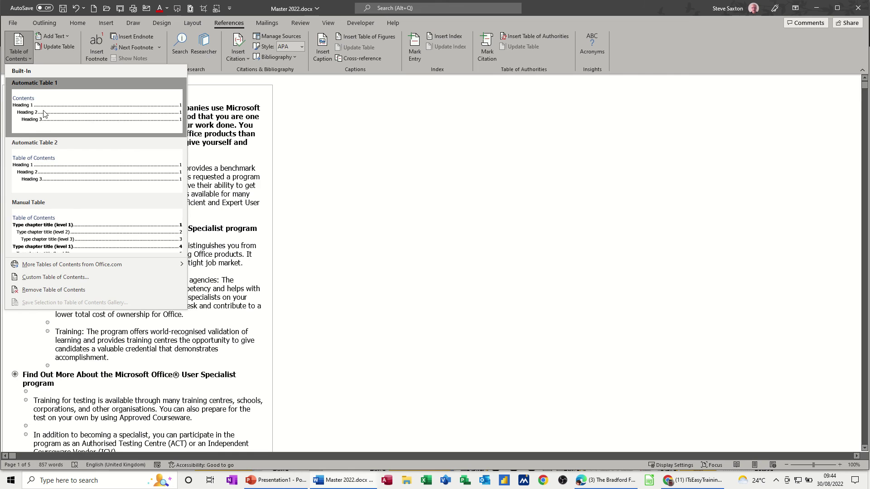
left_click(44, 113)
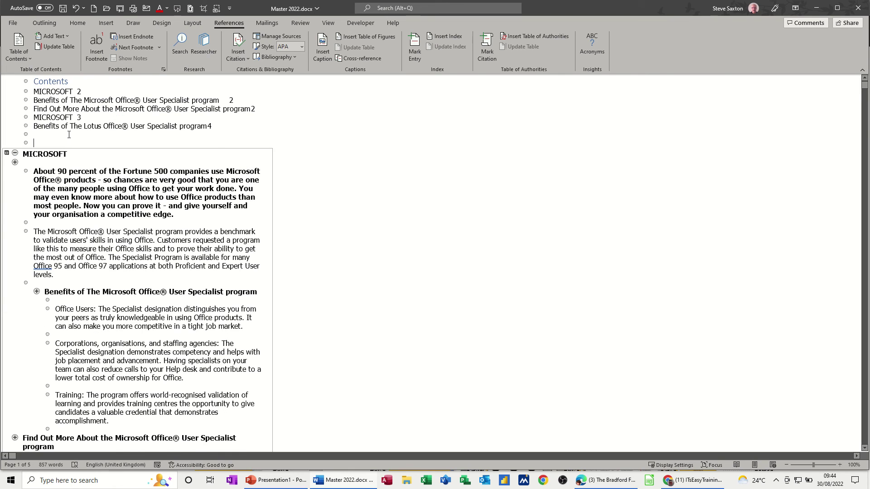
scroll(278, 208, "down", 20)
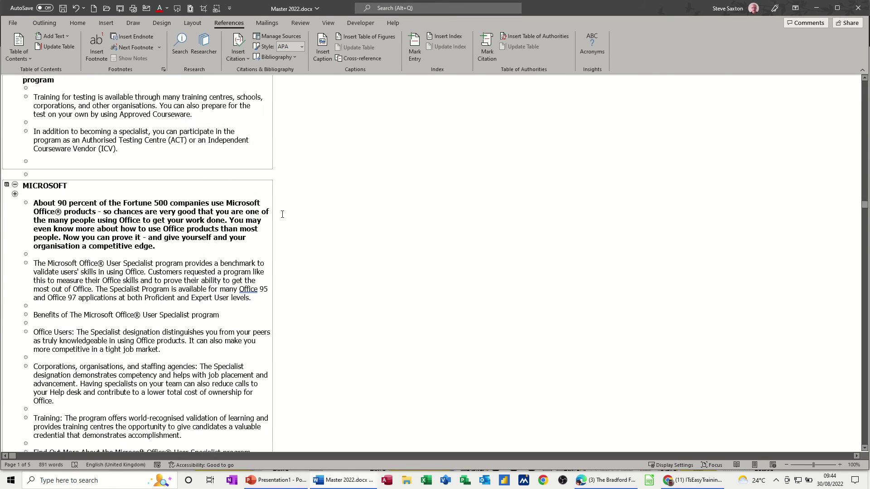
scroll(278, 213, "down", 15)
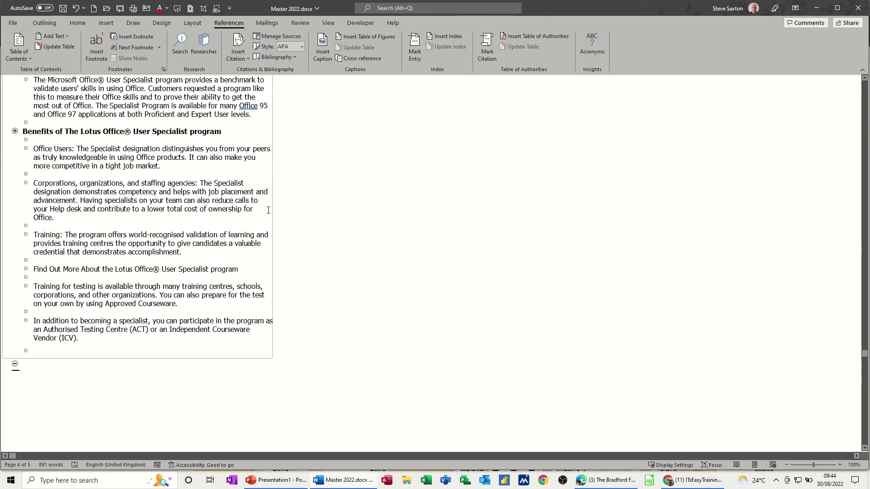
scroll(238, 195, "up", 4)
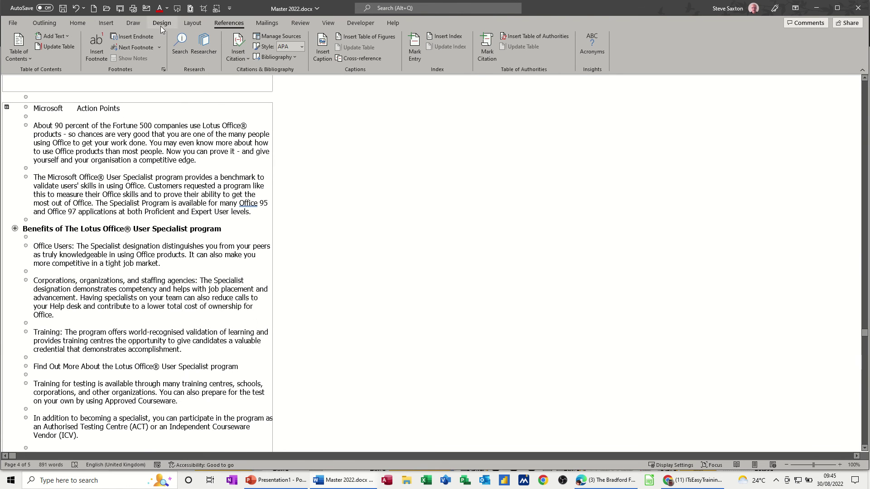
Type the author's full name into the page header, followed by a new line
left_click(101, 21)
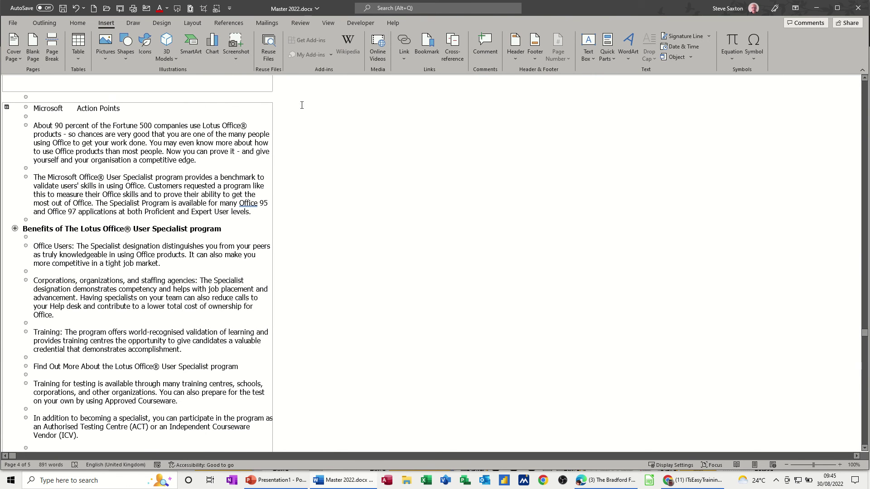
left_click(512, 59)
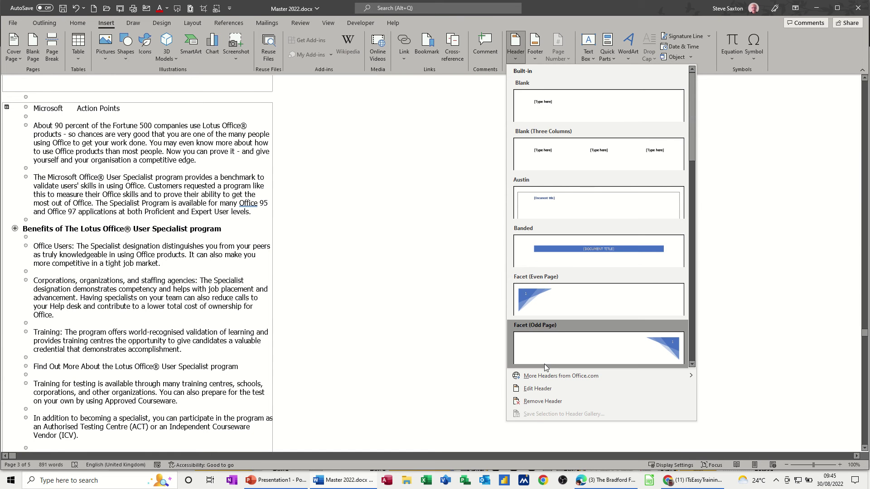
left_click(531, 390)
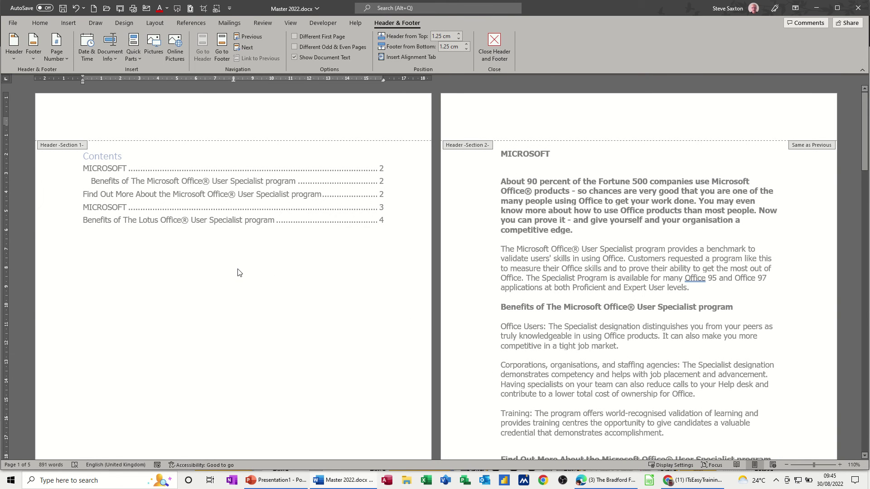
type("Steve")
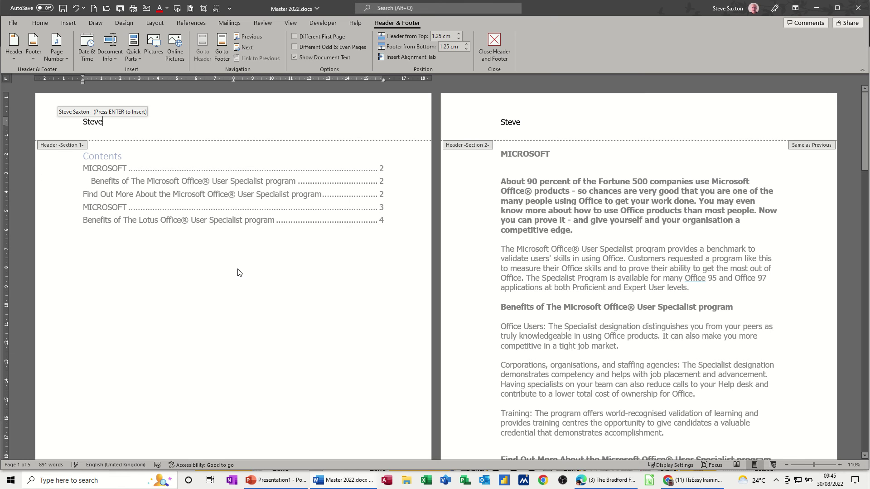
key("Return")
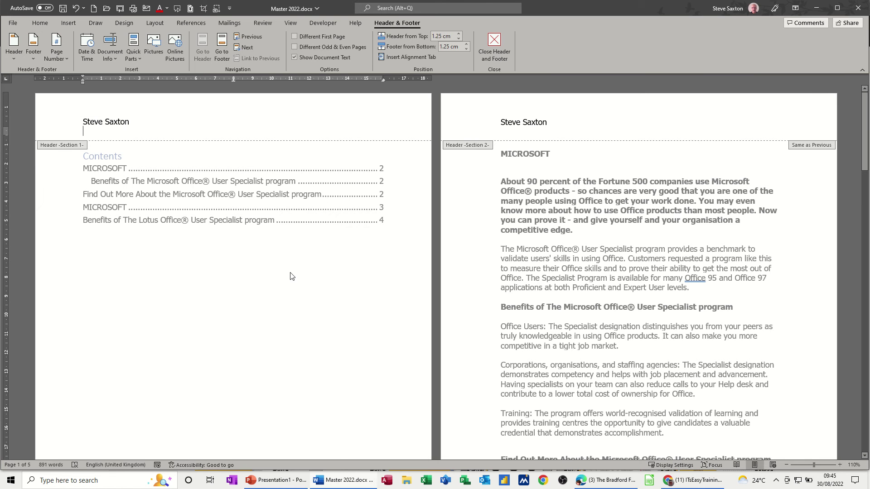
key("Return")
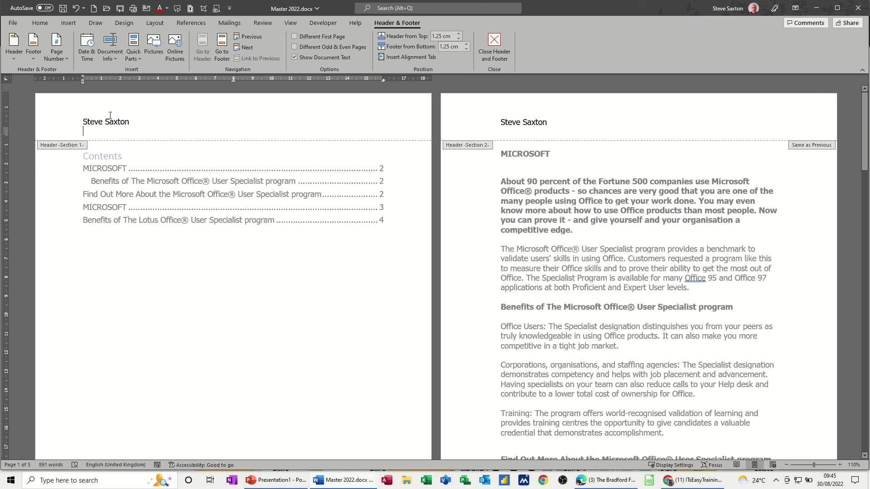
Add a Plain Number page number at the bottom of the page and close the header and footer
left_click(67, 59)
mouse_move(107, 90)
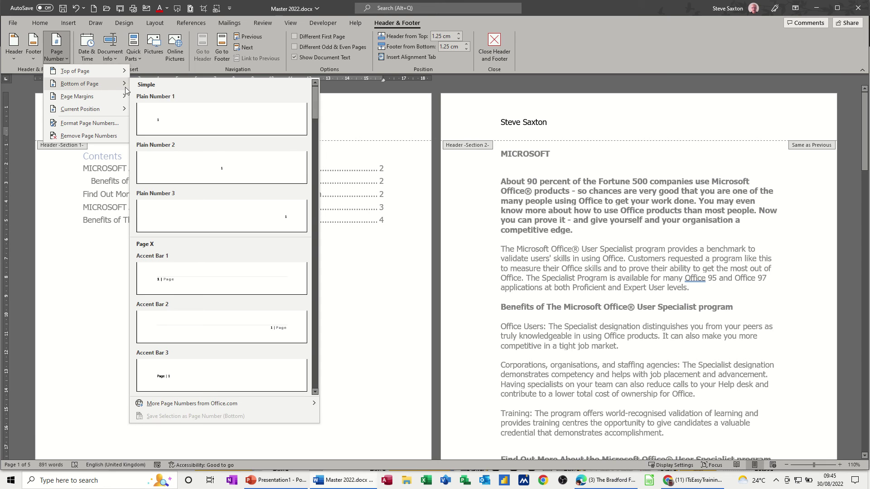
left_click(265, 212)
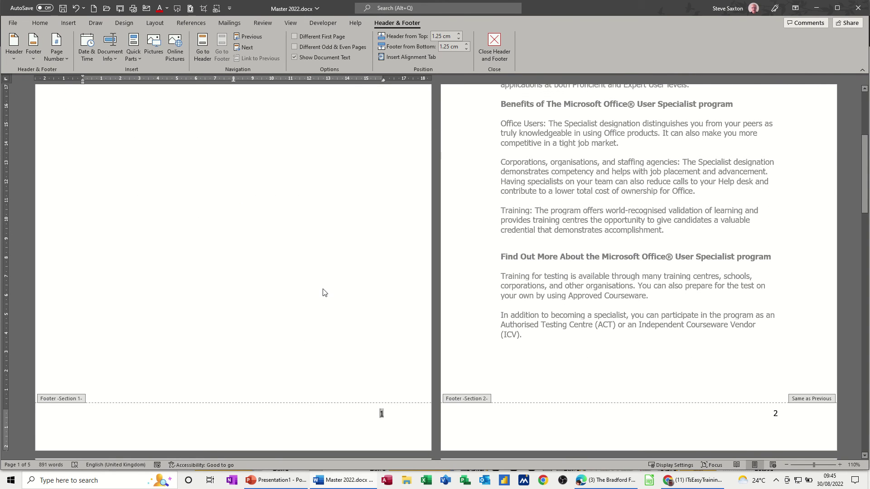
scroll(324, 291, "up", 7)
left_click(483, 54)
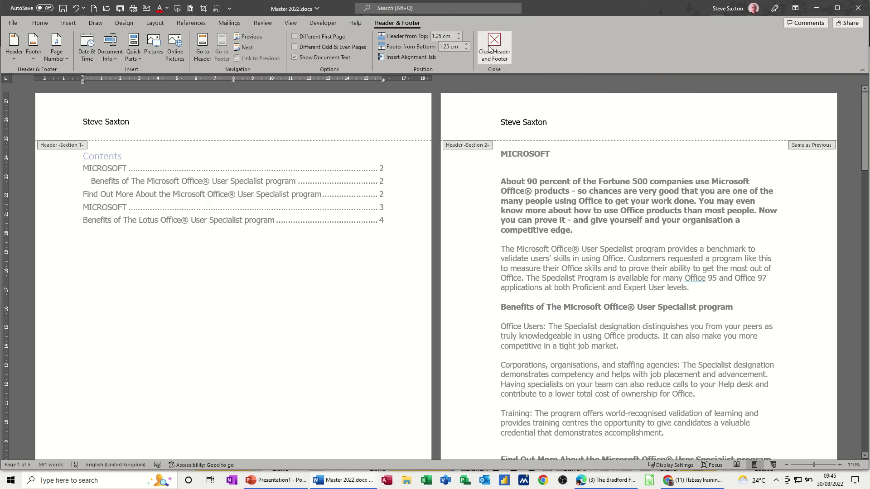
Review the outline and save Master 2022
scroll(224, 193, "down", 10)
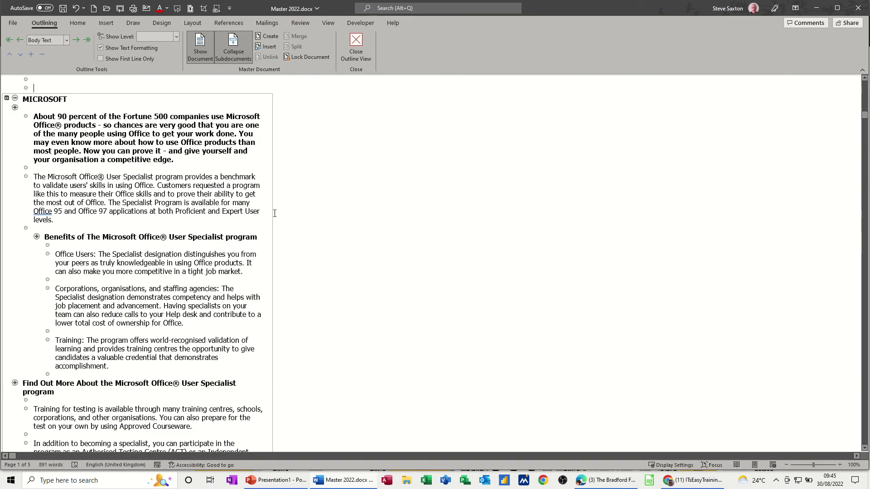
scroll(151, 267, "down", 15)
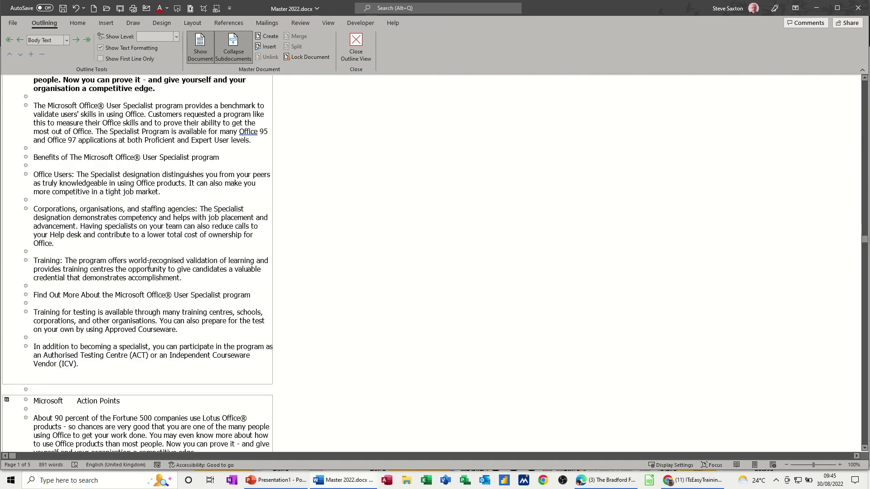
scroll(178, 221, "up", 4)
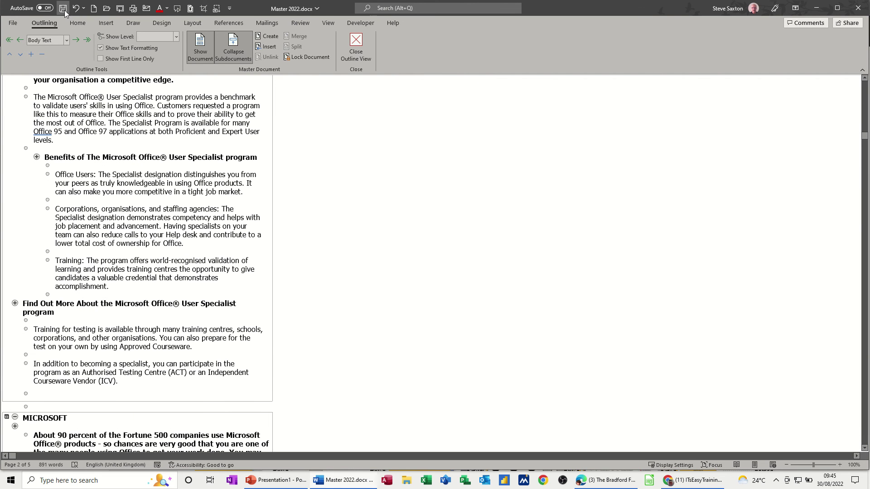
left_click(65, 10)
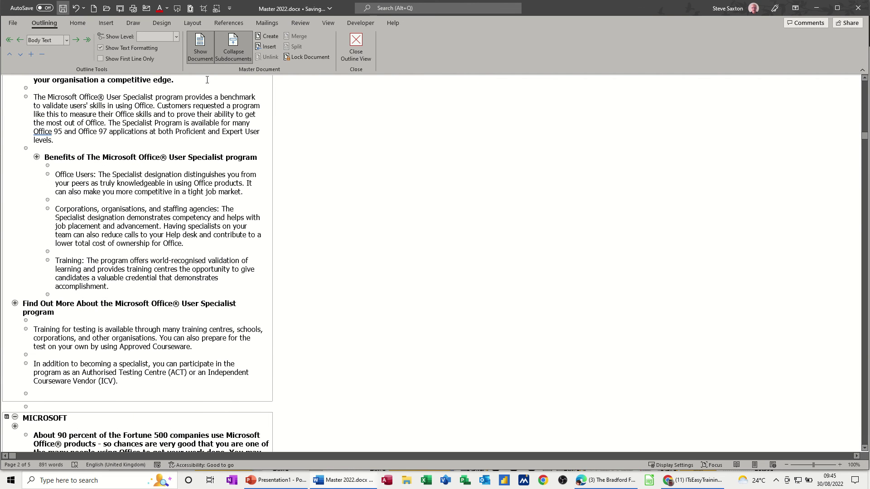
Switch to Print Layout and review the pages with header, contents and page numbers
left_click(325, 23)
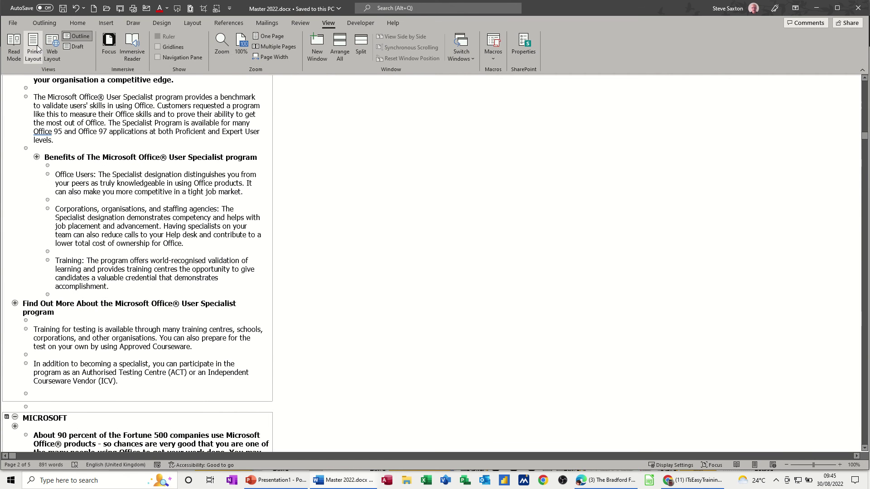
left_click(37, 48)
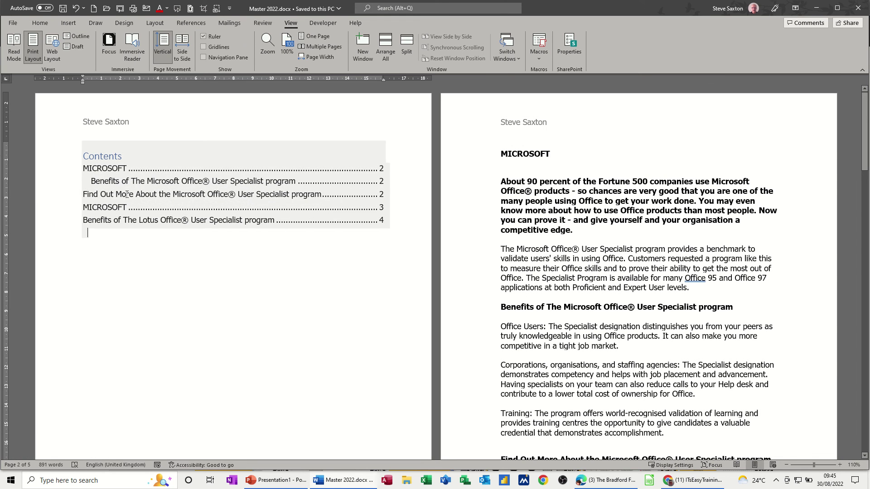
scroll(488, 212, "down", 2)
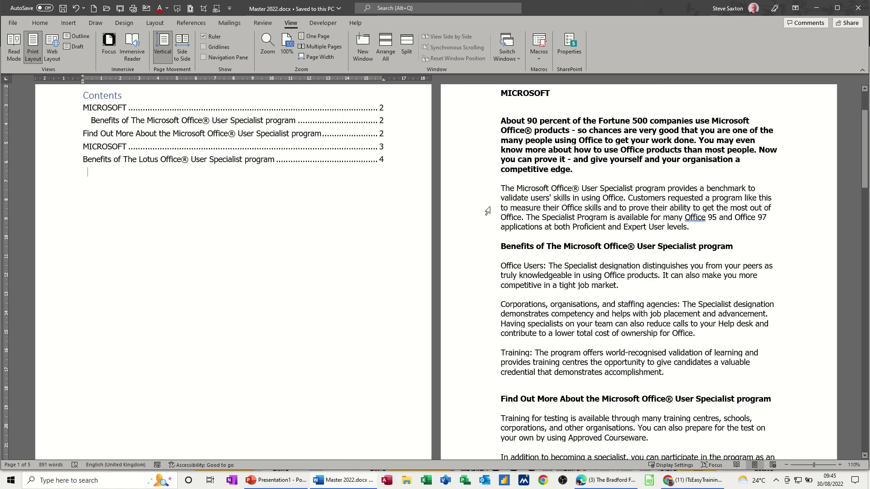
scroll(488, 211, "down", 14)
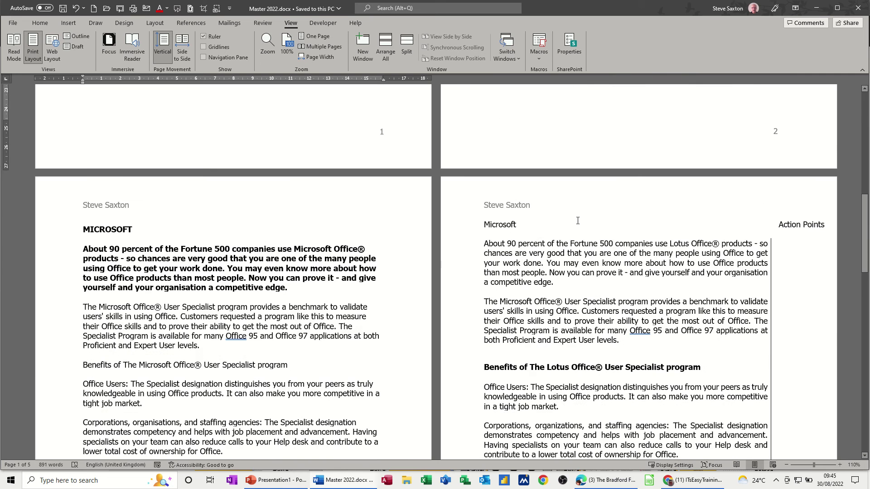
scroll(577, 221, "down", 12)
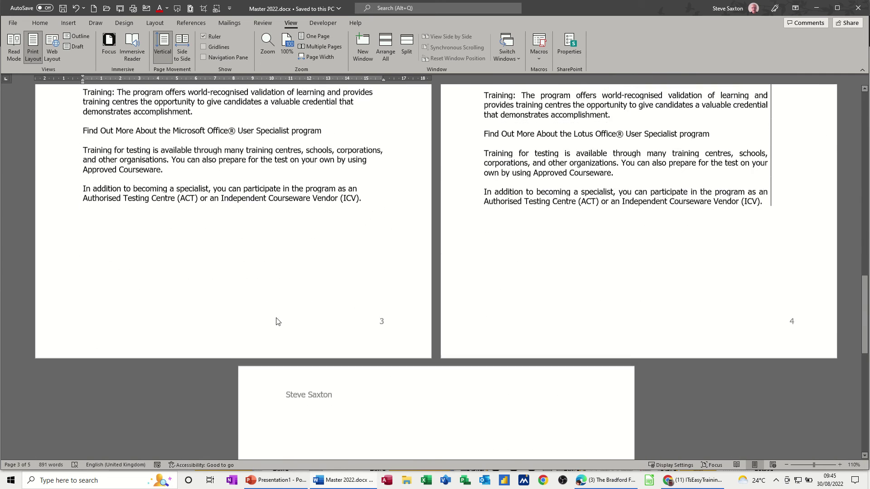
scroll(381, 278, "down", 14)
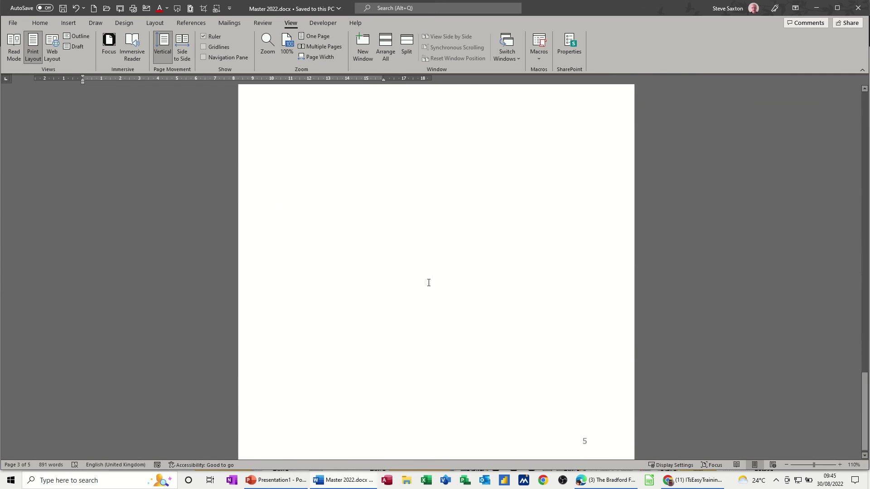
scroll(429, 282, "up", 18)
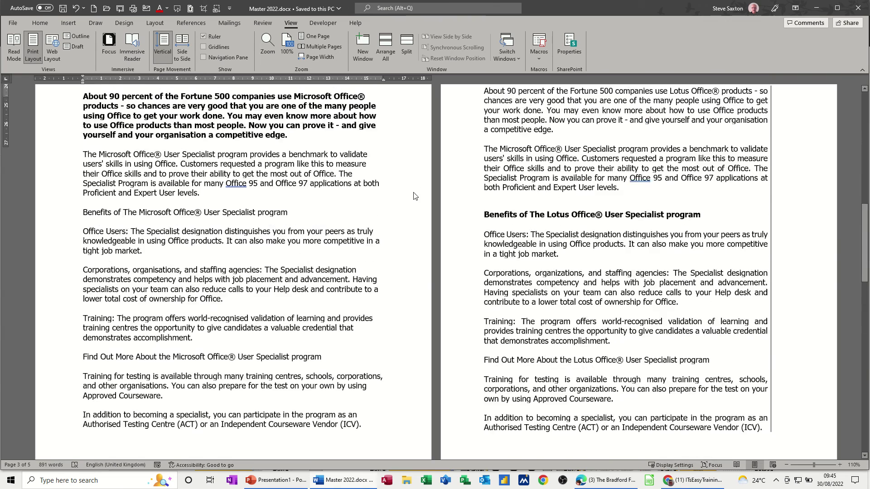
scroll(415, 195, "up", 20)
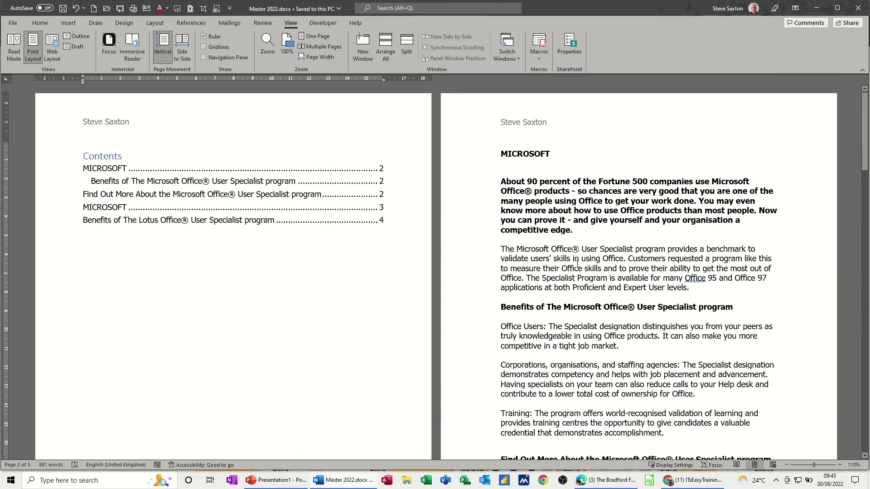
left_click(88, 232)
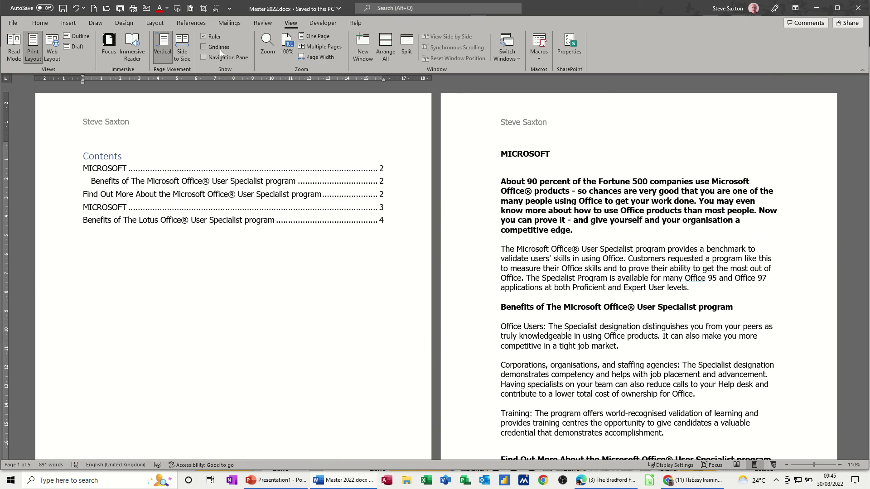
Return to Outline view, collapse the subdocuments, and open Chapter 2.docx from its link
left_click(78, 36)
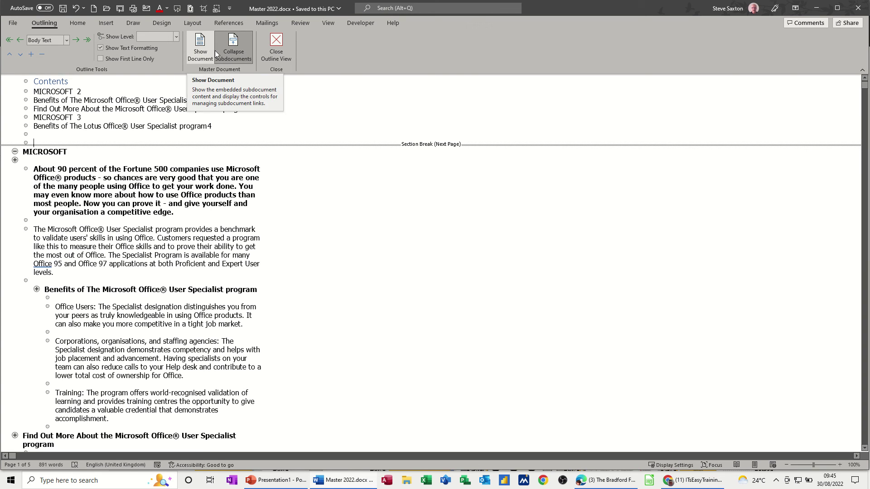
left_click(233, 50)
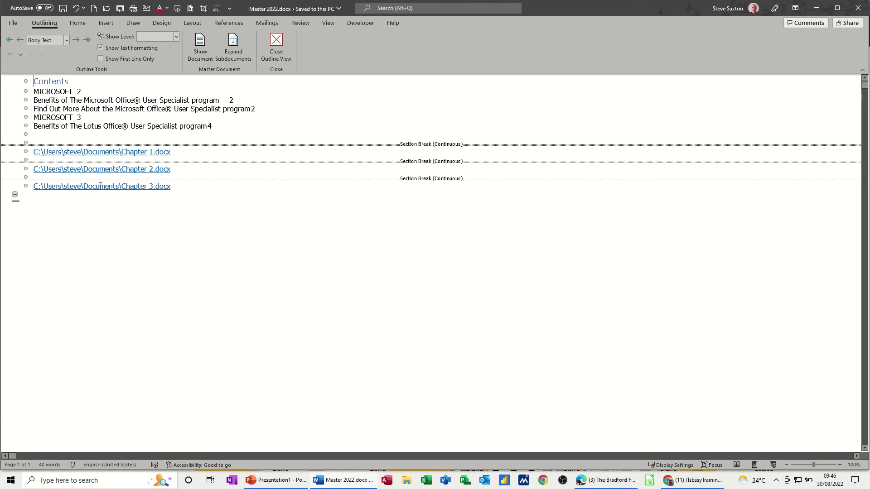
left_click(99, 174, "ctrl")
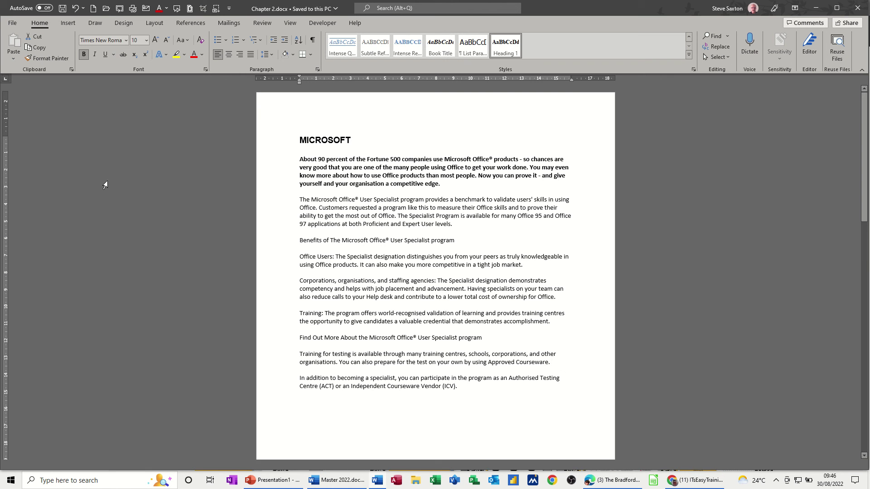
Bold the second line of Chapter 2's benchmark paragraph, then save and close Chapter 2
left_click(284, 210)
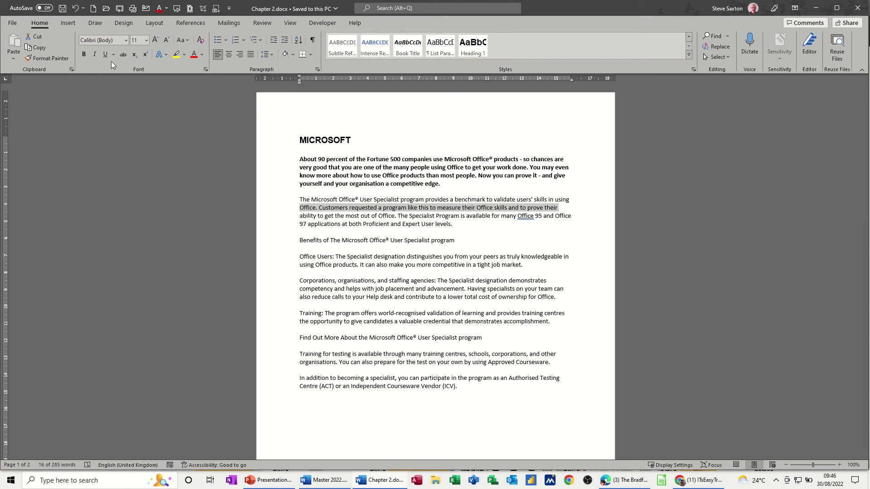
left_click(84, 54)
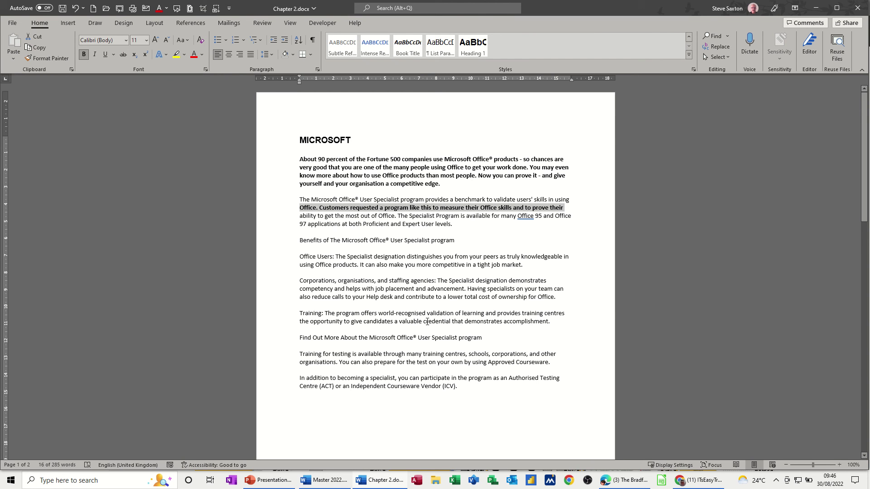
key("ctrl+s")
key("ctrl+w")
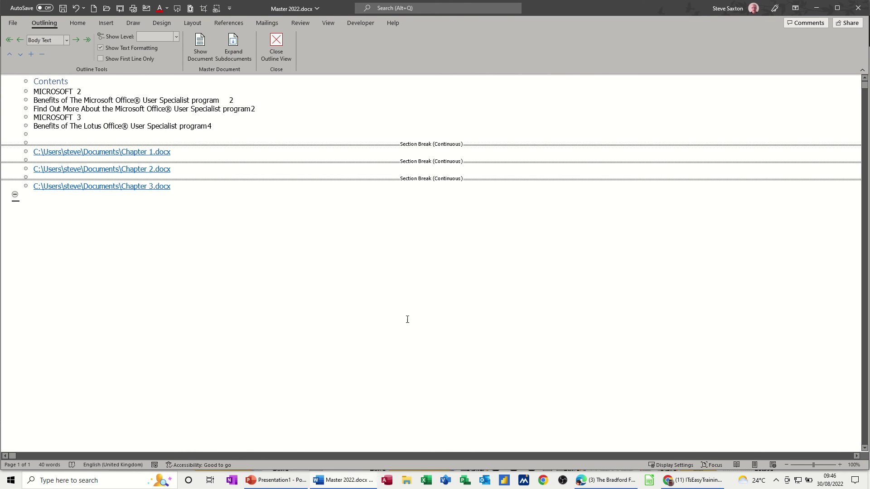
Expand the subdocuments, enlarge Chapter 2's Benefits heading by two font sizes, and save the master
left_click(230, 46)
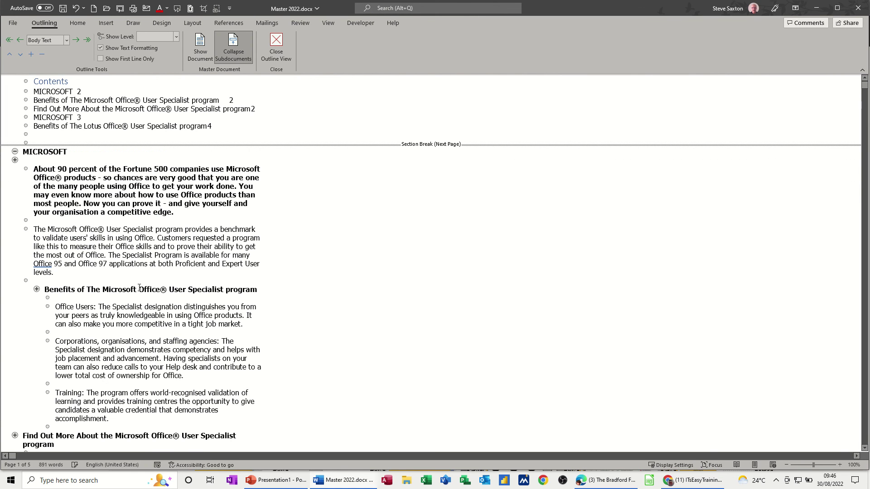
scroll(139, 288, "down", 10)
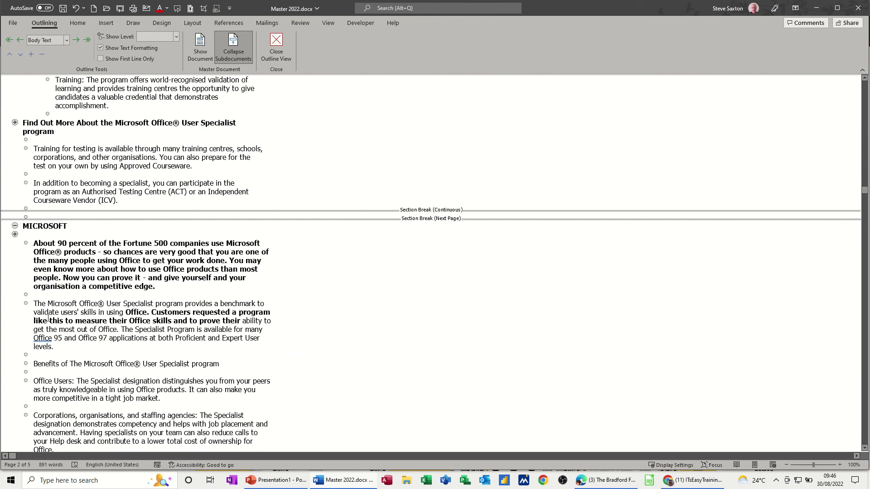
scroll(74, 322, "down", 3)
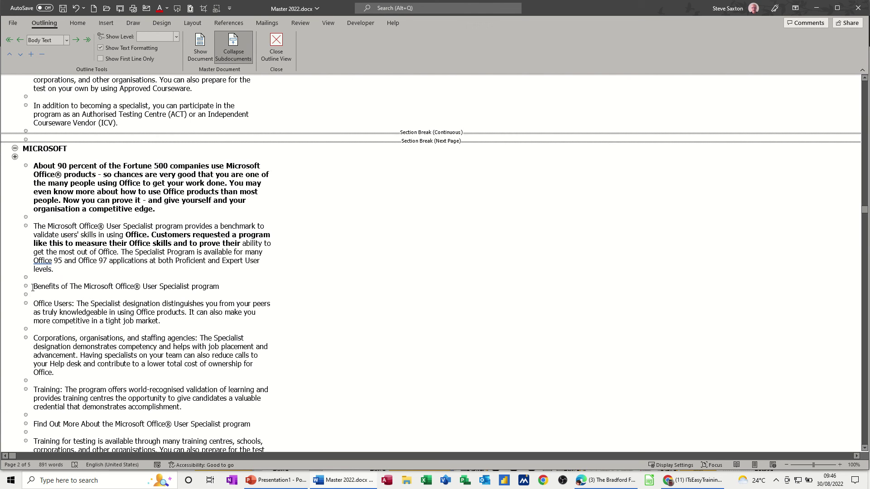
left_click_drag(40, 288, 169, 298)
left_click_drag(223, 292, 226, 289)
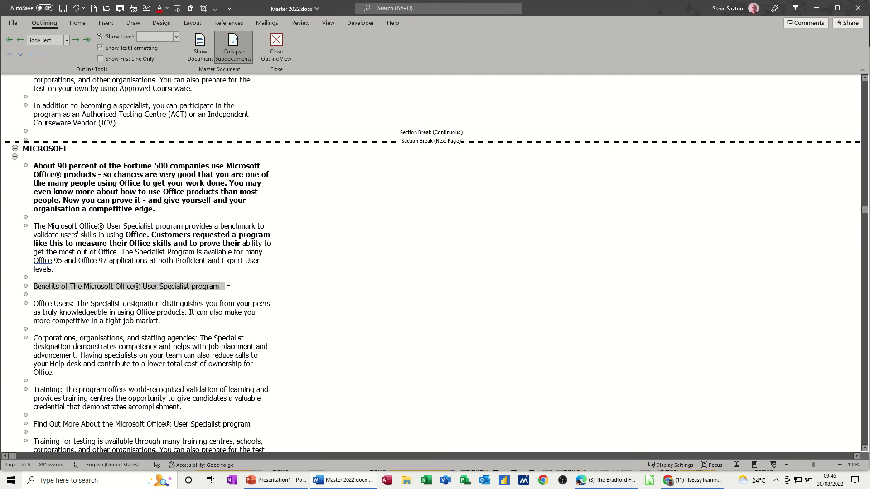
key("ctrl+shift+period")
key("ctrl+shift+period")
key("ctrl+shift+period")
key("ctrl+shift+period")
key("ctrl+shift+period")
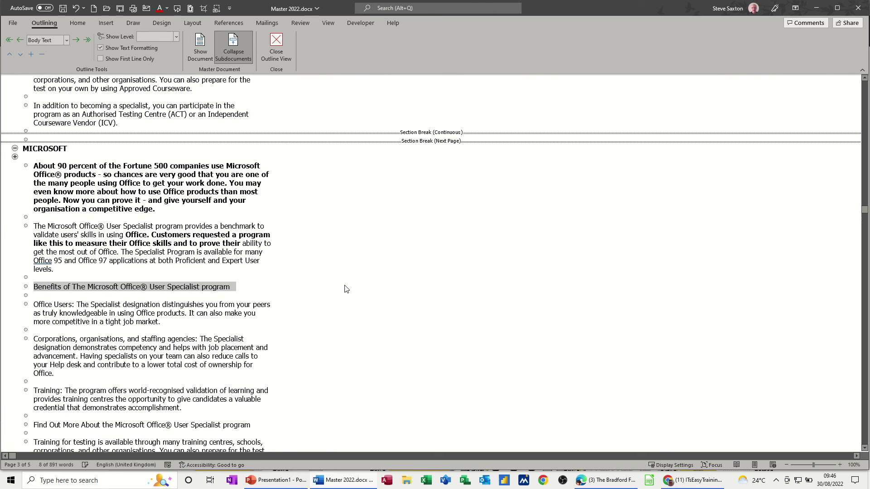
key("ctrl+shift+period")
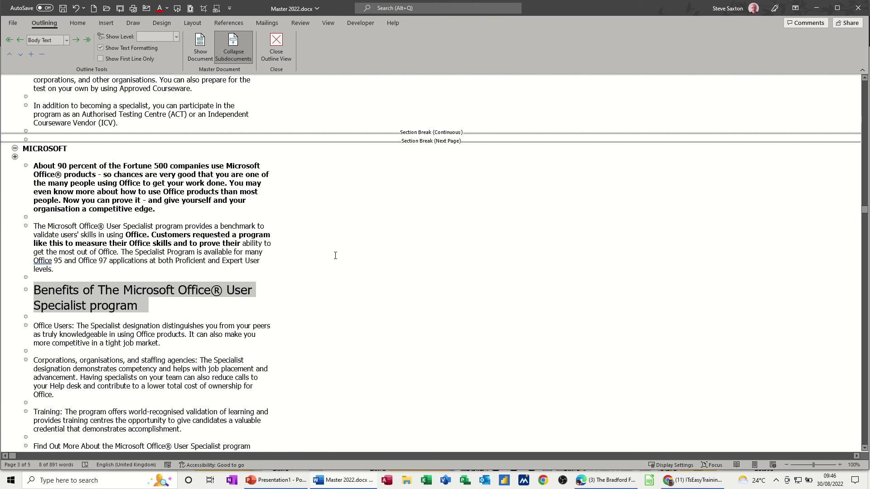
key("ctrl+s")
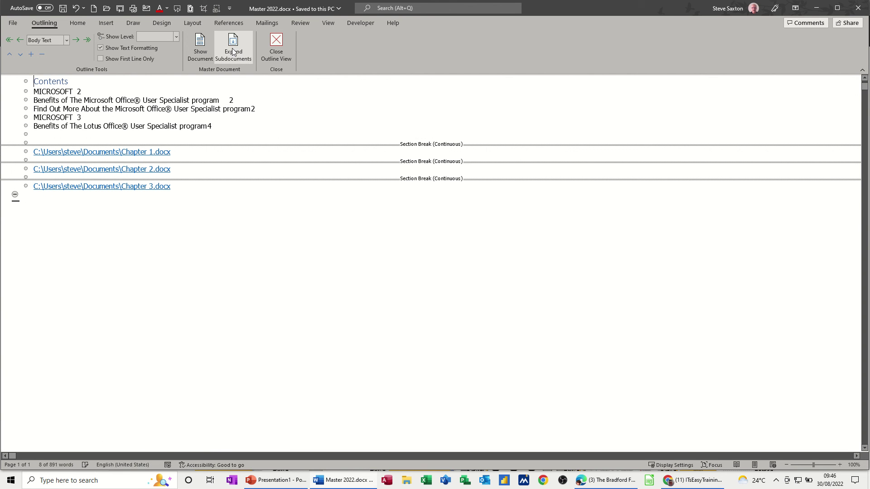
Open Chapter 2.docx from its link in Master 2022 to check the bold line and enlarged heading
left_click(131, 170, "ctrl")
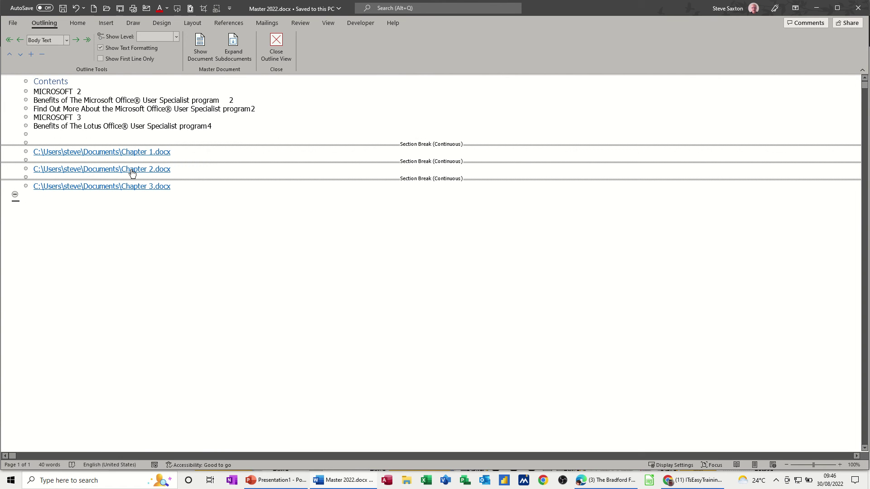